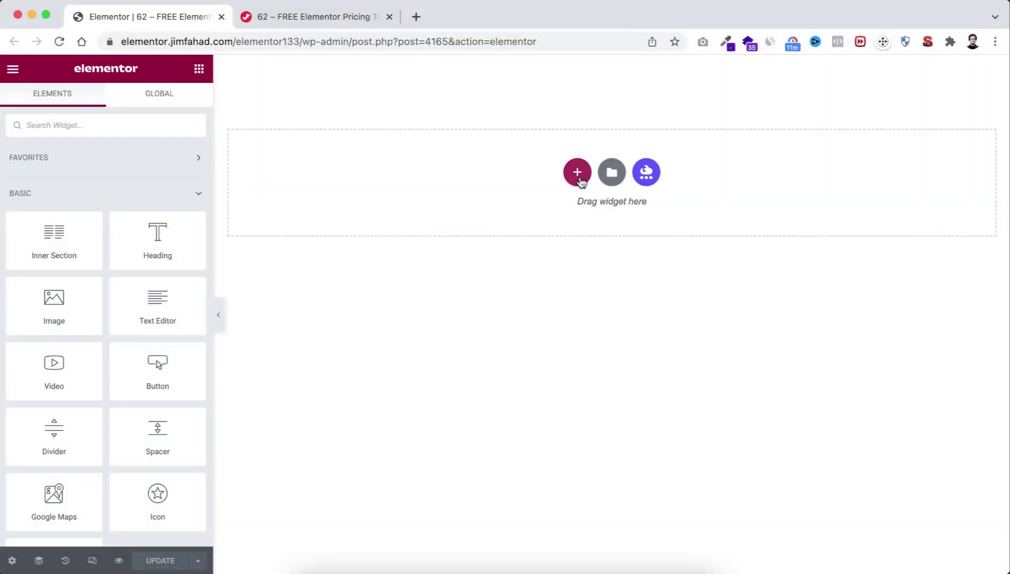
- Insert a three-column section with a minimum height of 100 VH
left_click(579, 176)
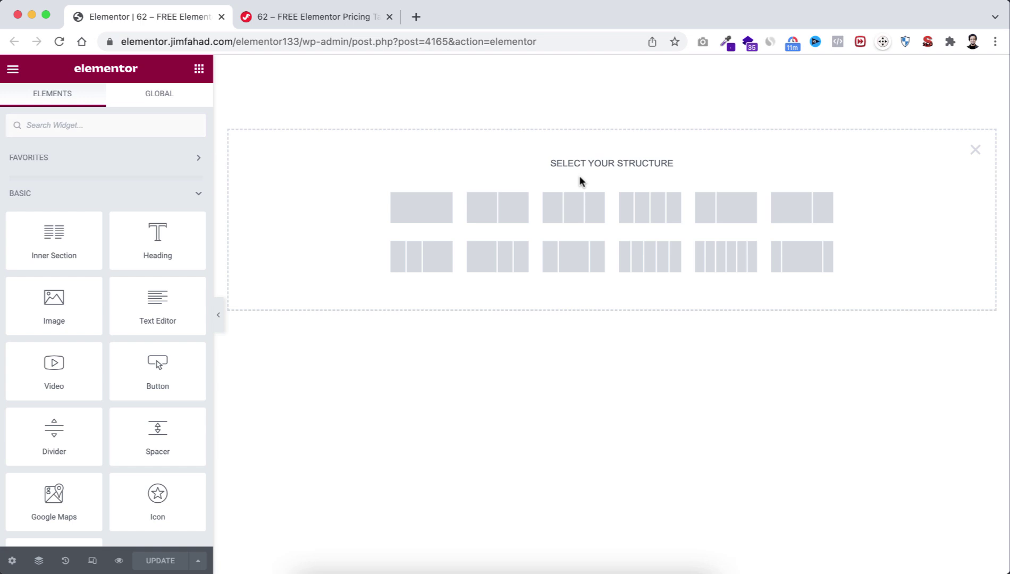
left_click(583, 210)
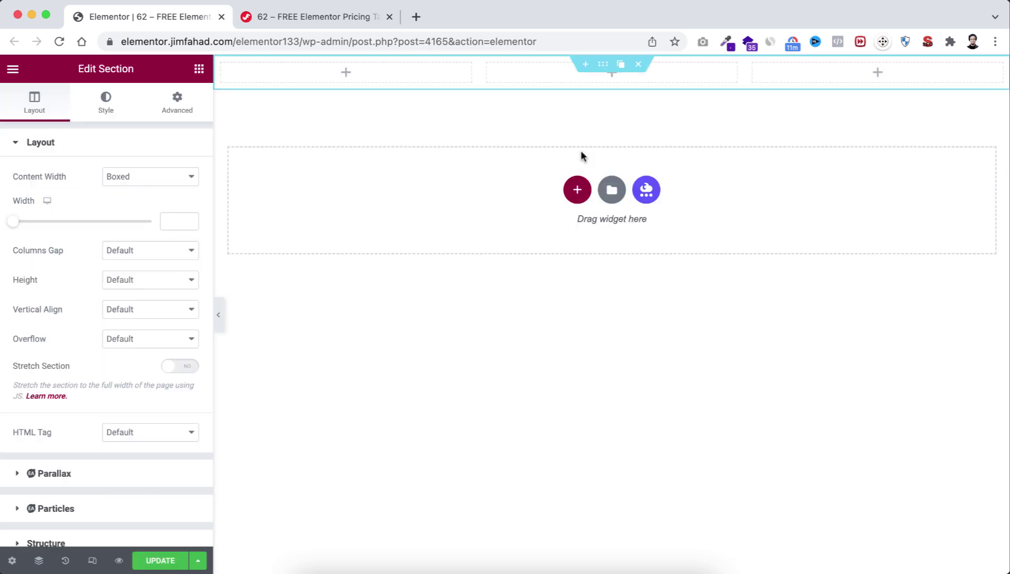
left_click(190, 279)
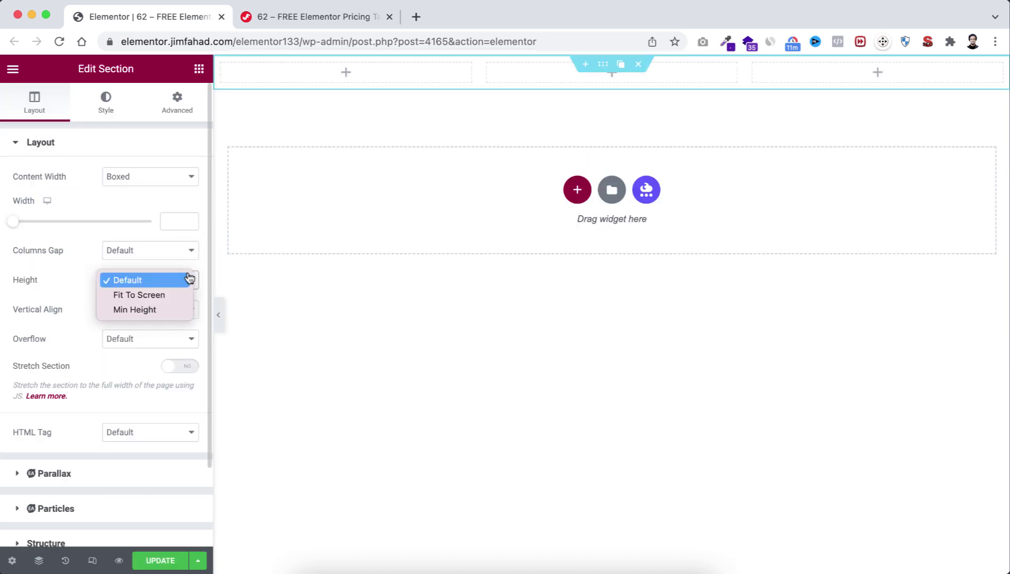
left_click(134, 310)
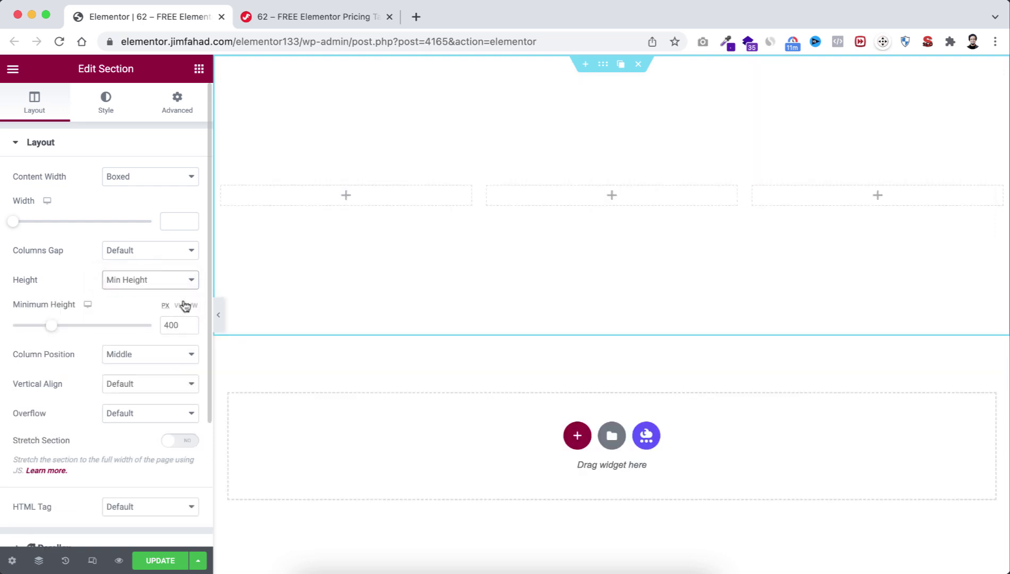
left_click(179, 306)
left_click_drag(150, 325, 188, 339)
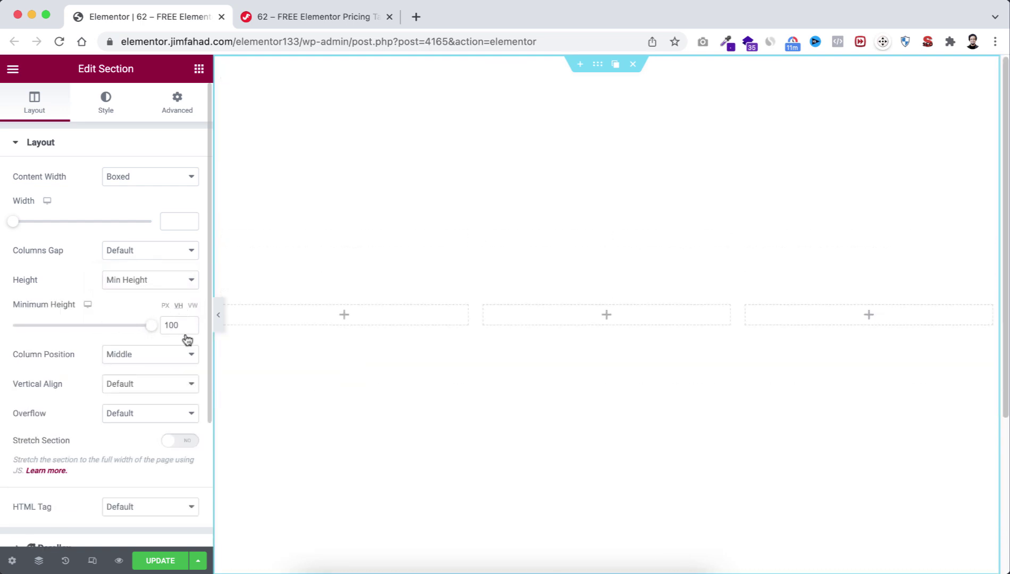
- Give the section a gradient background from #030434 to #0c174e
left_click(117, 113)
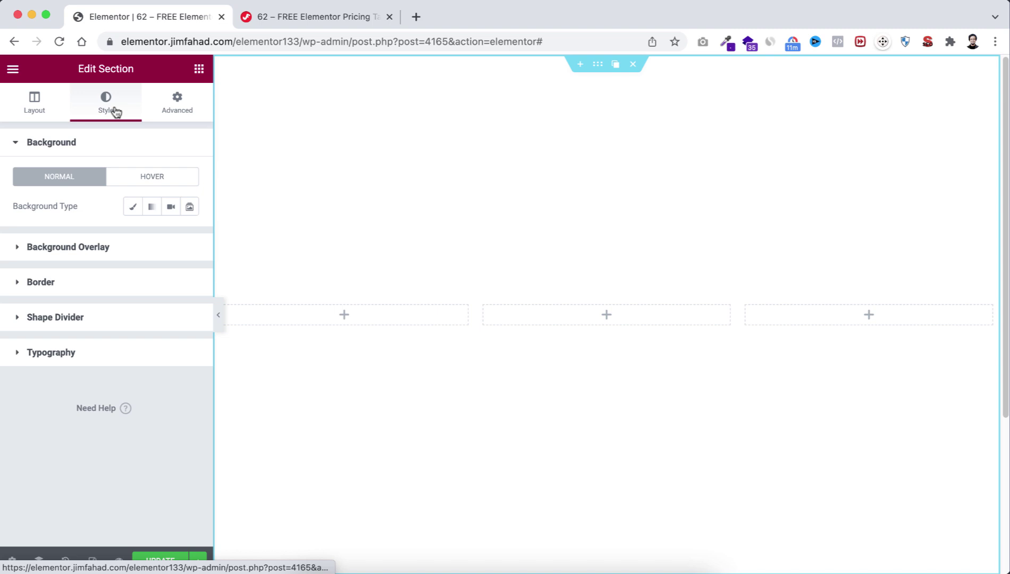
left_click(154, 210)
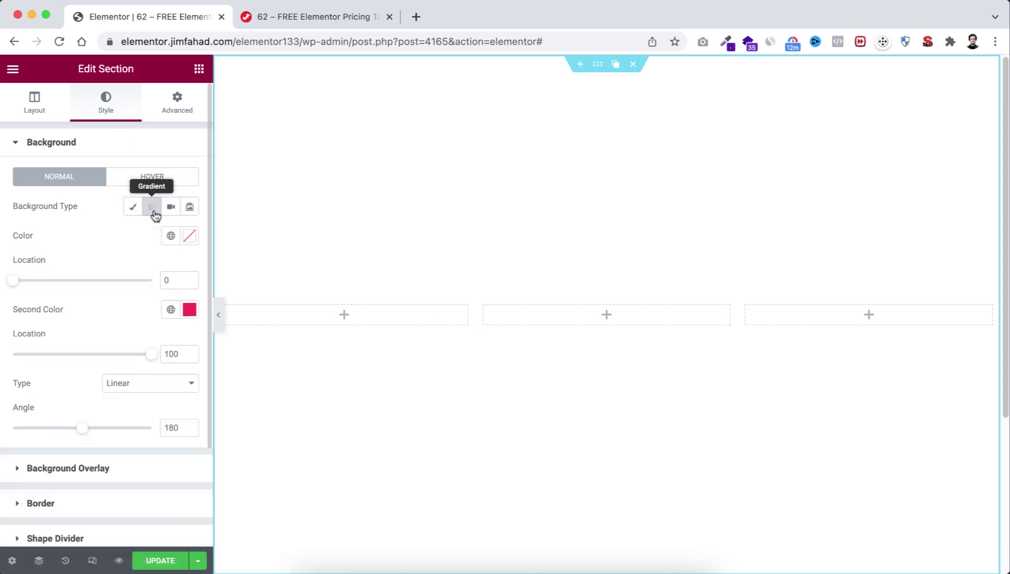
left_click(186, 236)
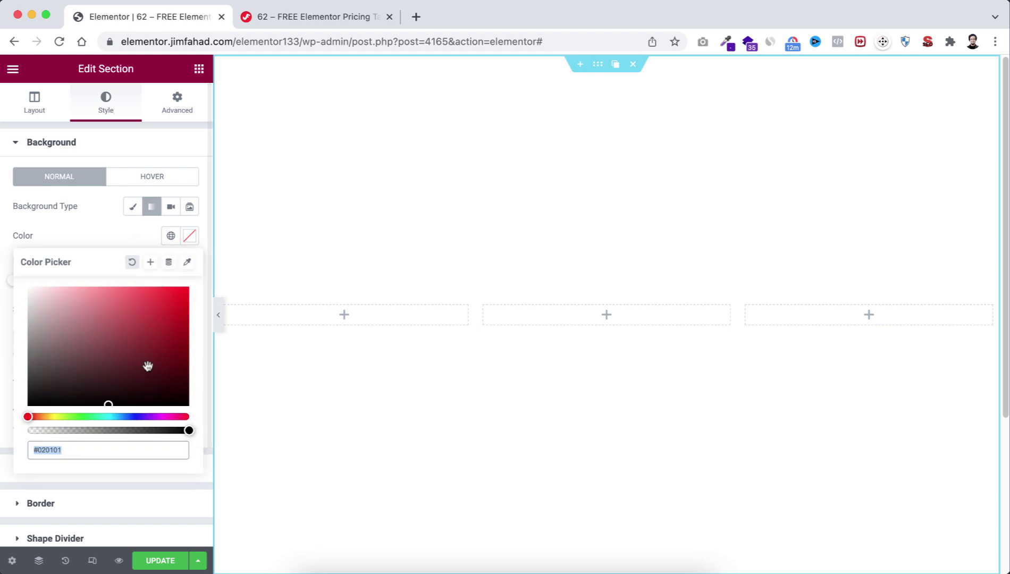
type("#030434")
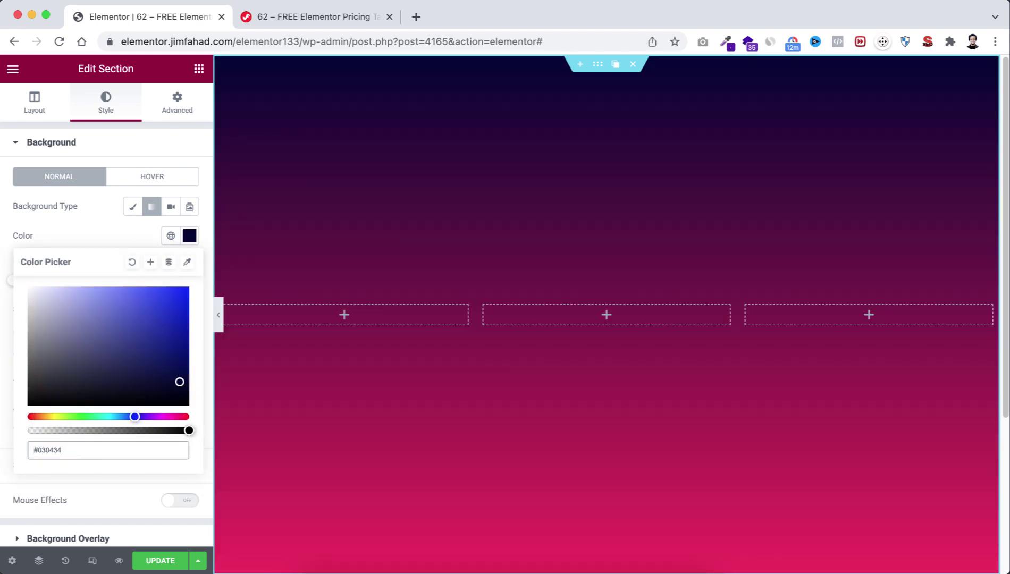
left_click(148, 237)
left_click(189, 310)
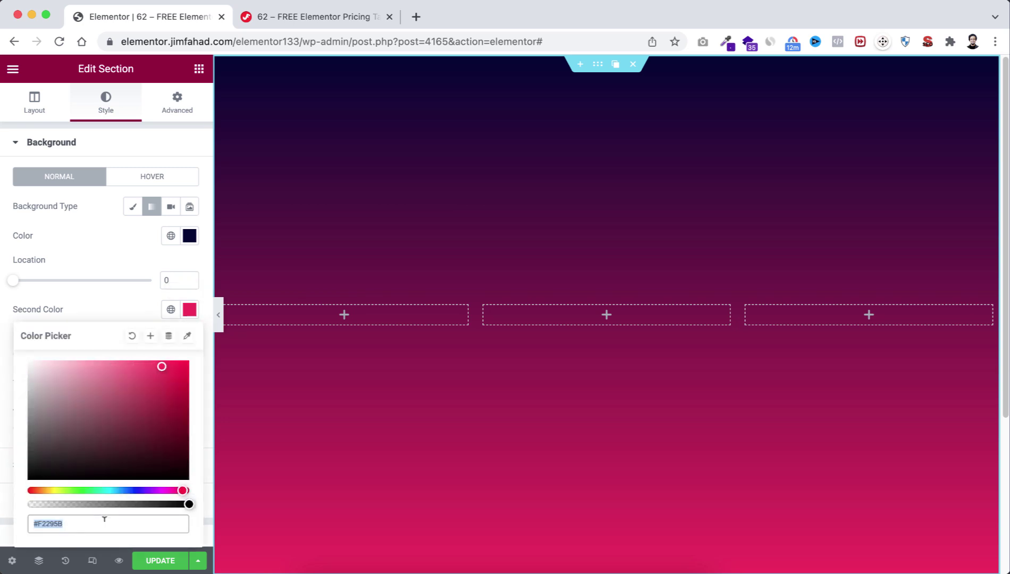
type("#0c174e")
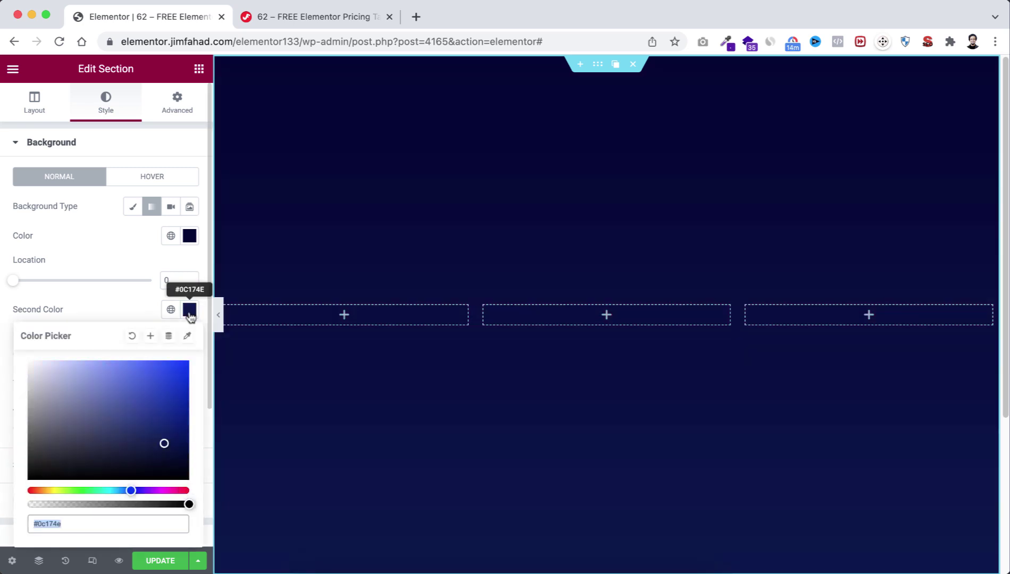
- Set the section padding to 2 on every side
left_click(194, 113)
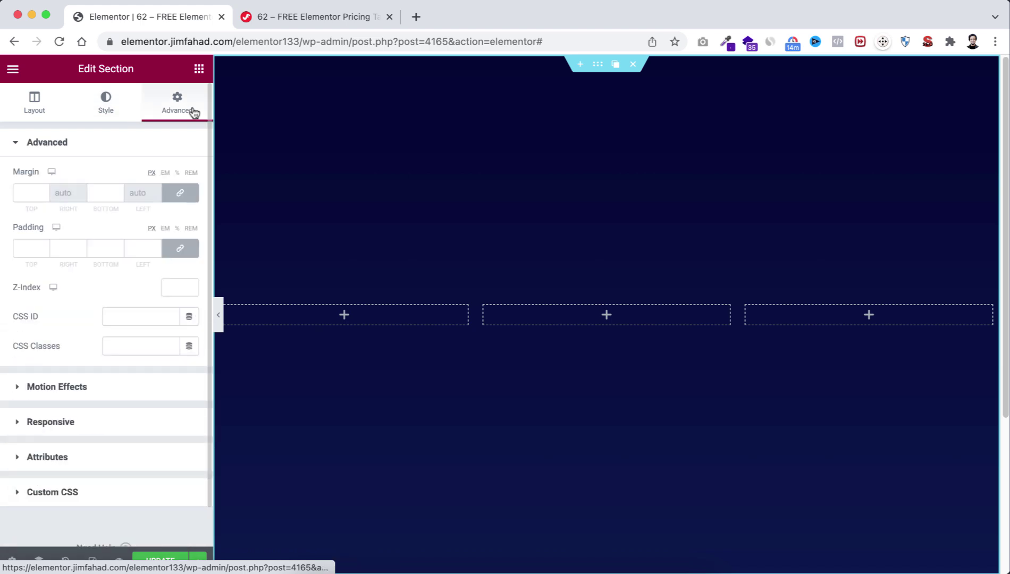
left_click(32, 248)
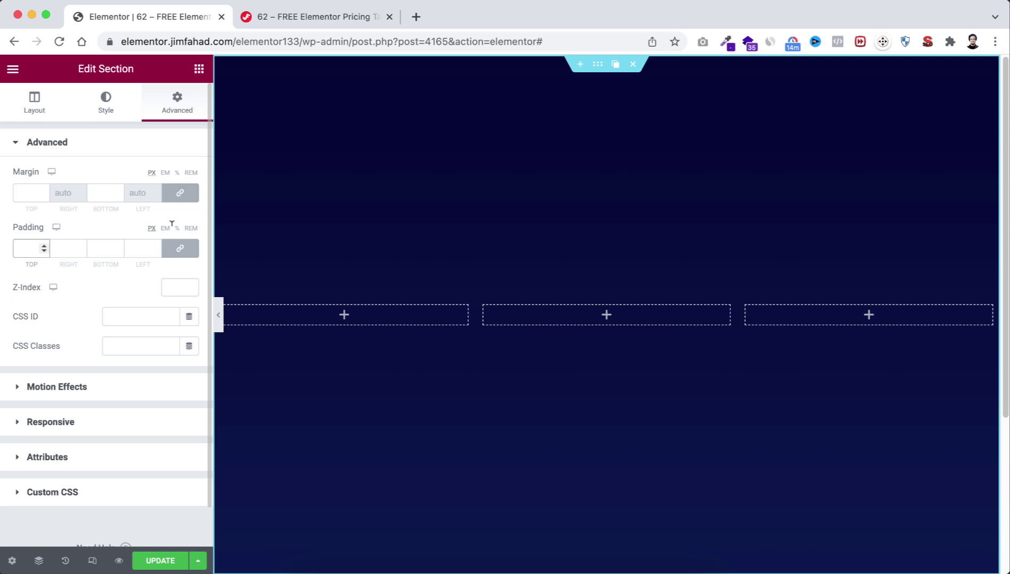
type("2")
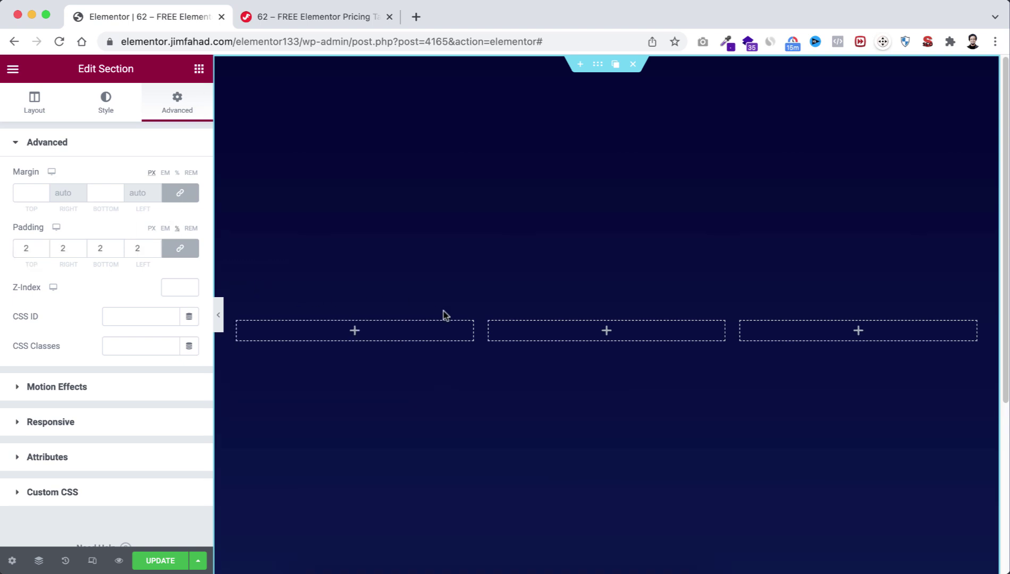
- Give the middle column a near-white #F9F6F6 background and 15 px rounded corners
left_click(489, 323)
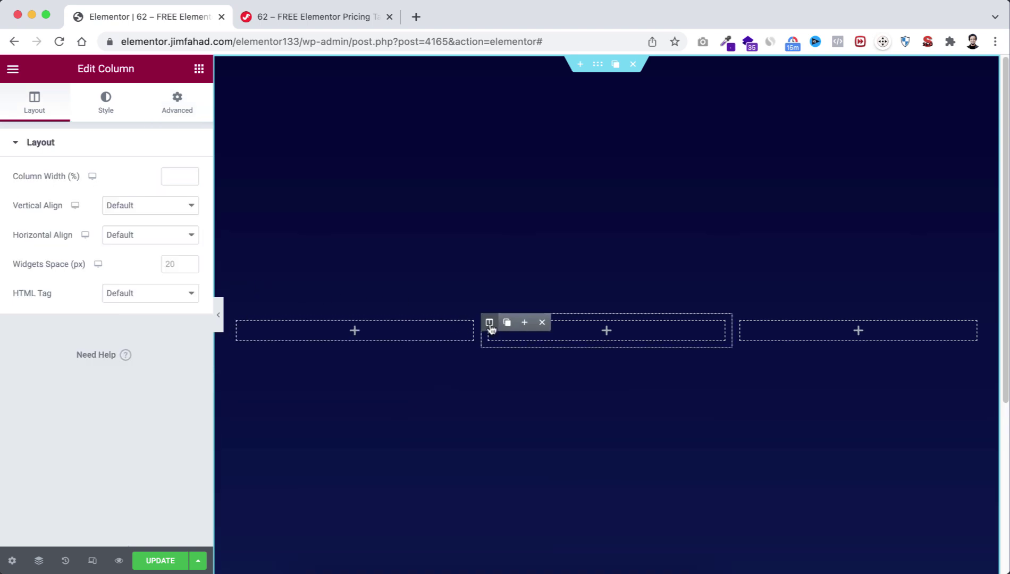
left_click(102, 119)
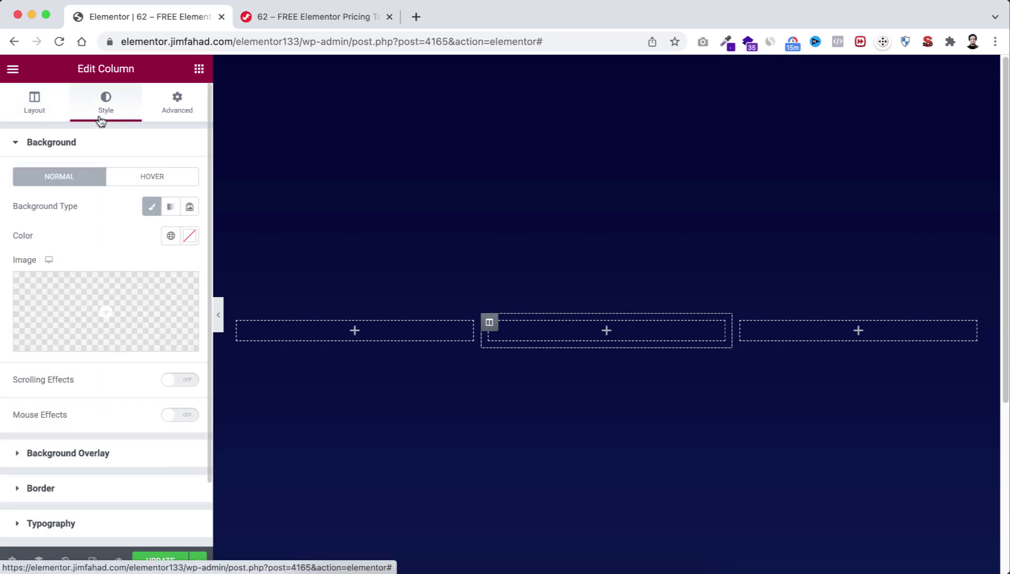
left_click(189, 237)
left_click_drag(106, 404, 31, 290)
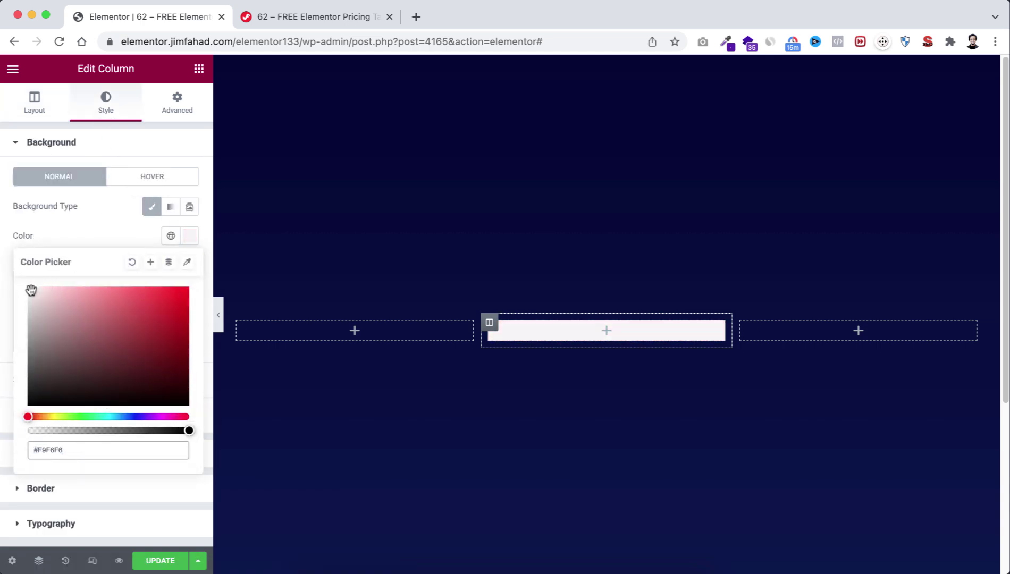
left_click(110, 499)
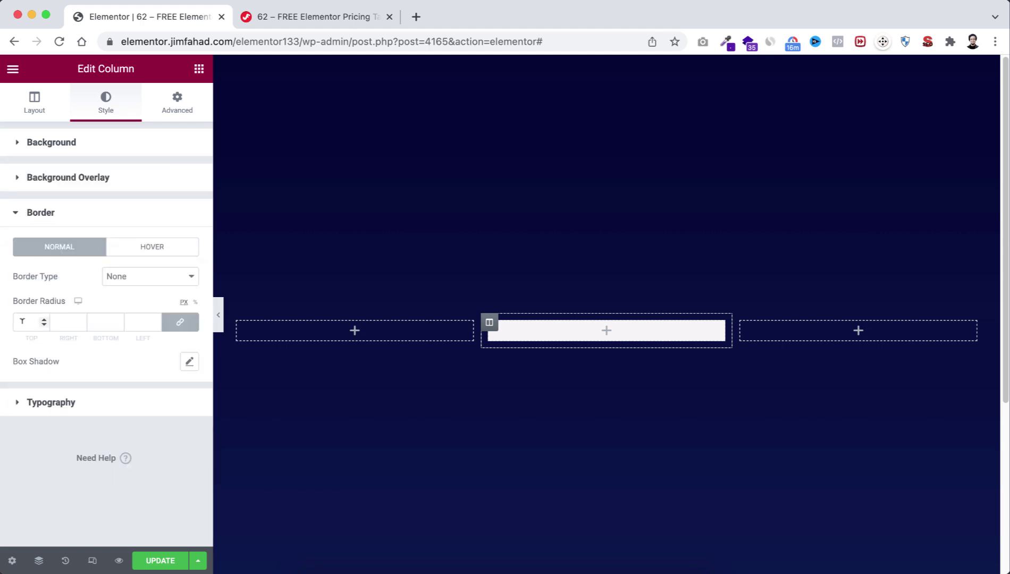
left_click(23, 321)
type("15")
- Add a box shadow with horizontal offset 7 and blur 70
left_click(189, 362)
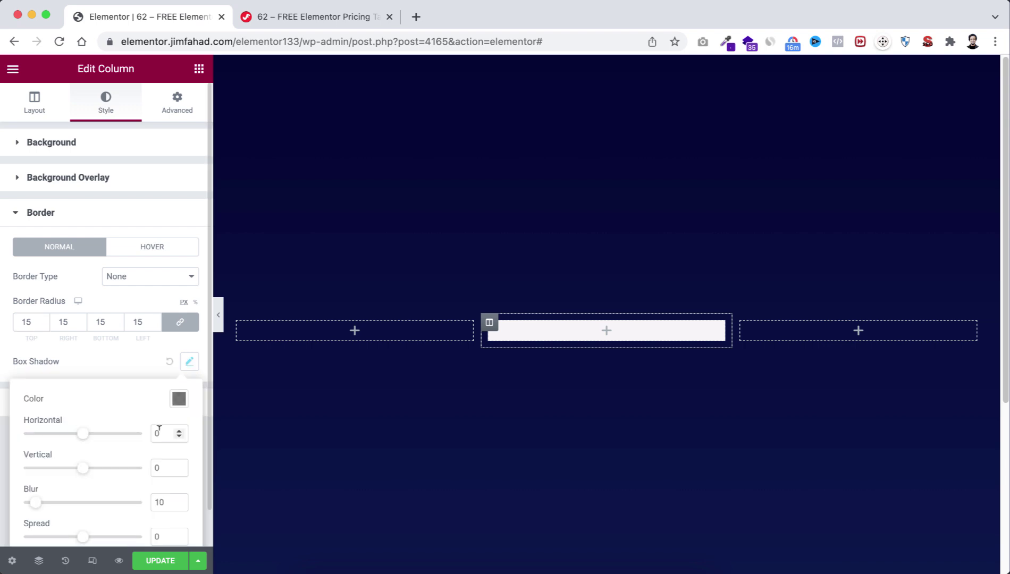
left_click(158, 430)
type("7")
left_click(166, 501)
type("70")
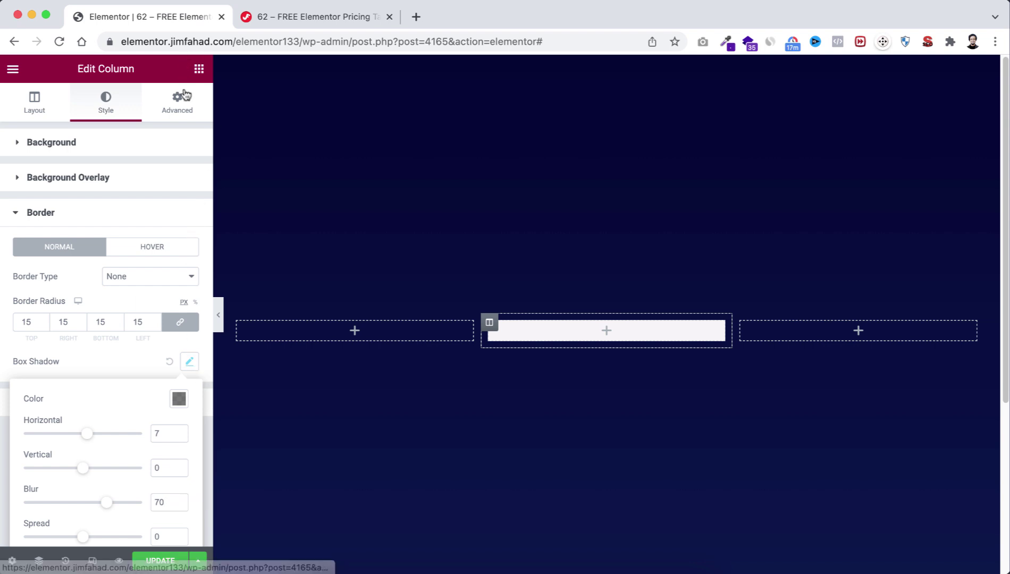
- Set the column margins to 30/15/30/15
left_click(185, 110)
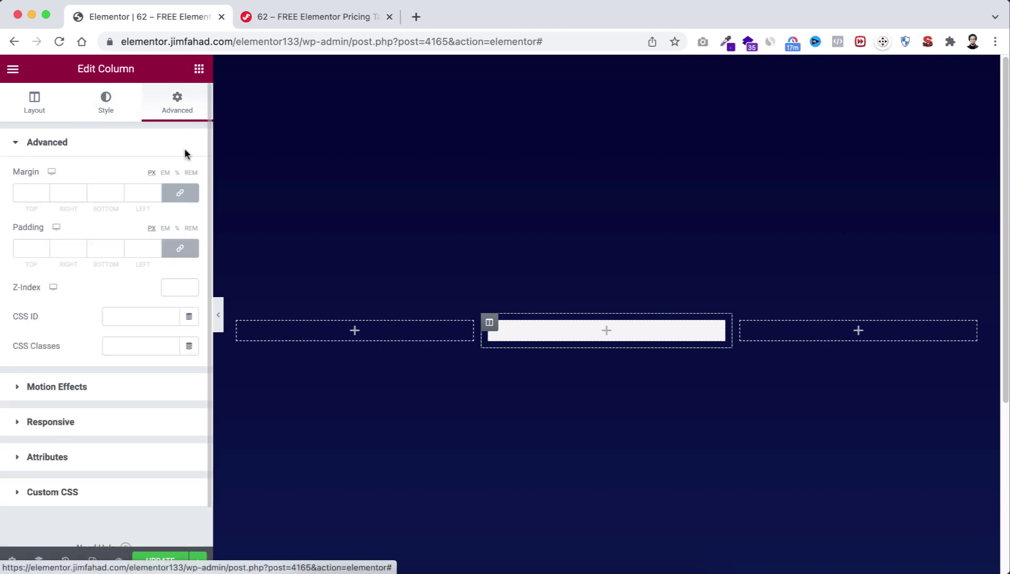
left_click(181, 195)
left_click(22, 191)
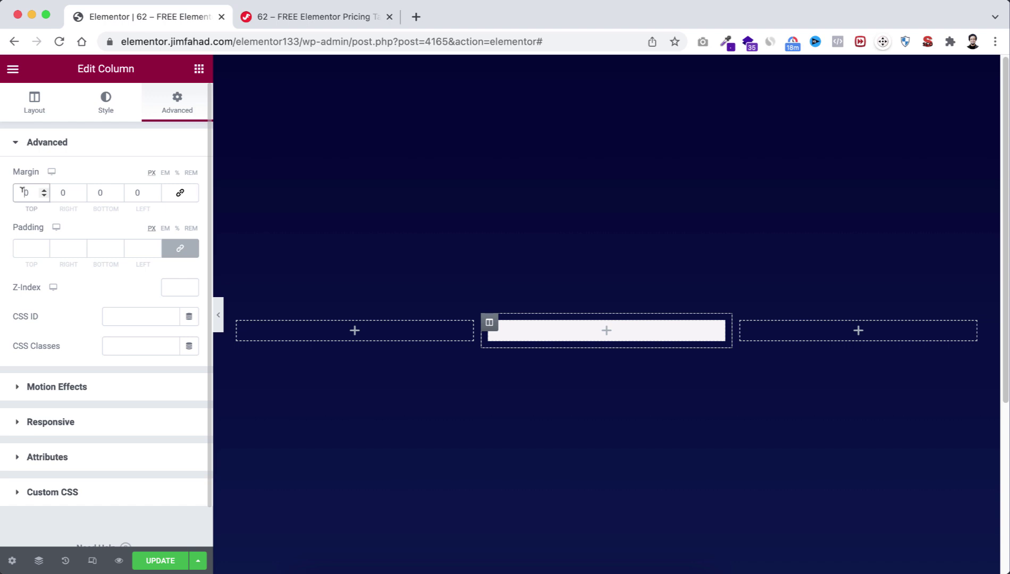
left_click(57, 192)
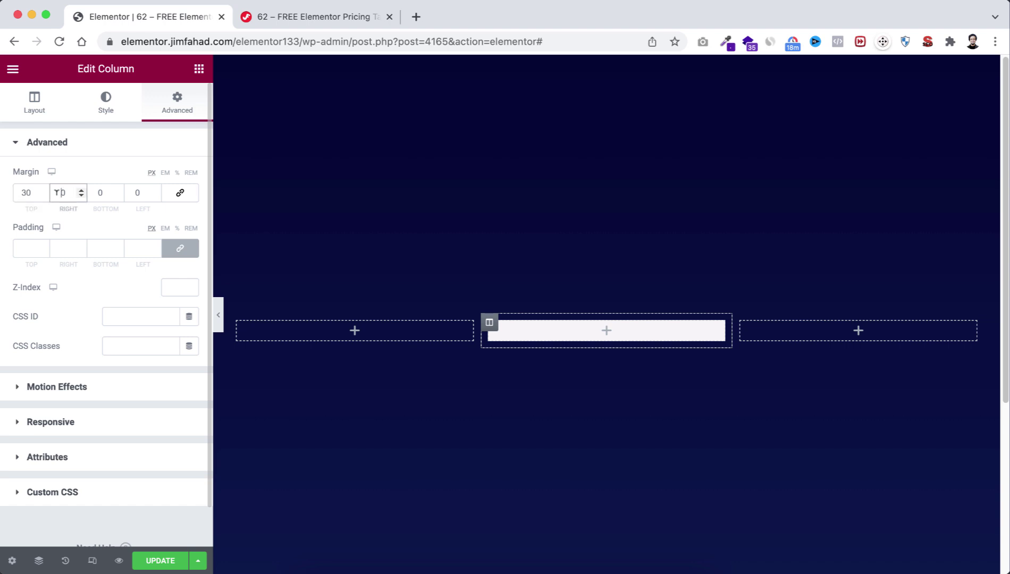
type("1")
key("Delete")
type("5")
left_click(97, 192)
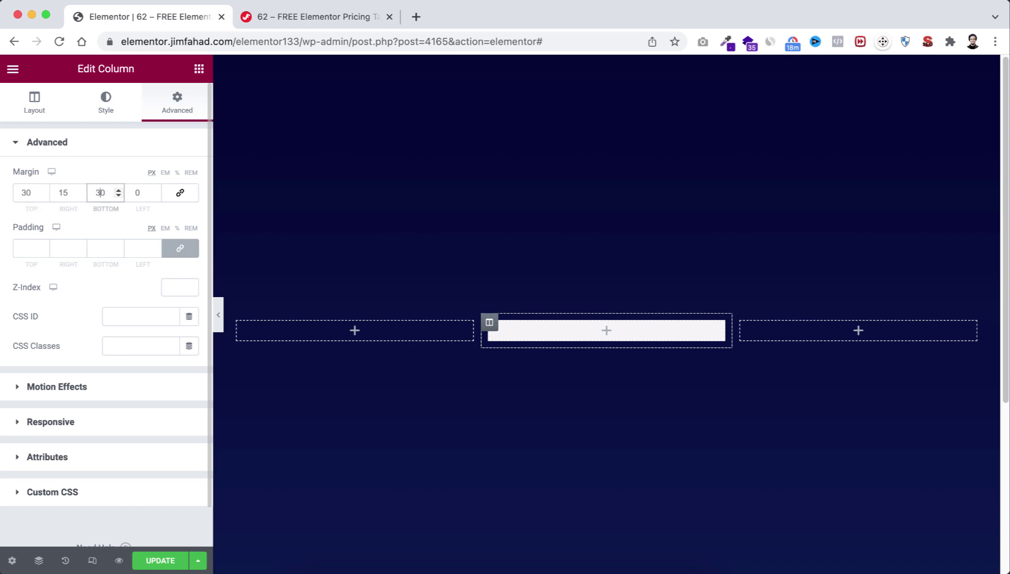
key("Tab")
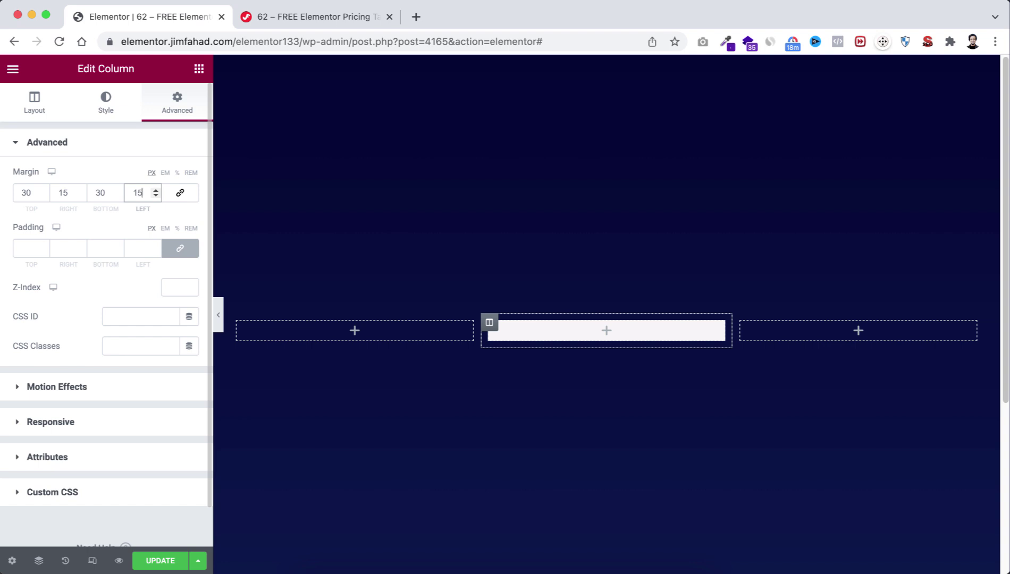
- Set the column padding to 50/20/50/20
left_click(194, 255)
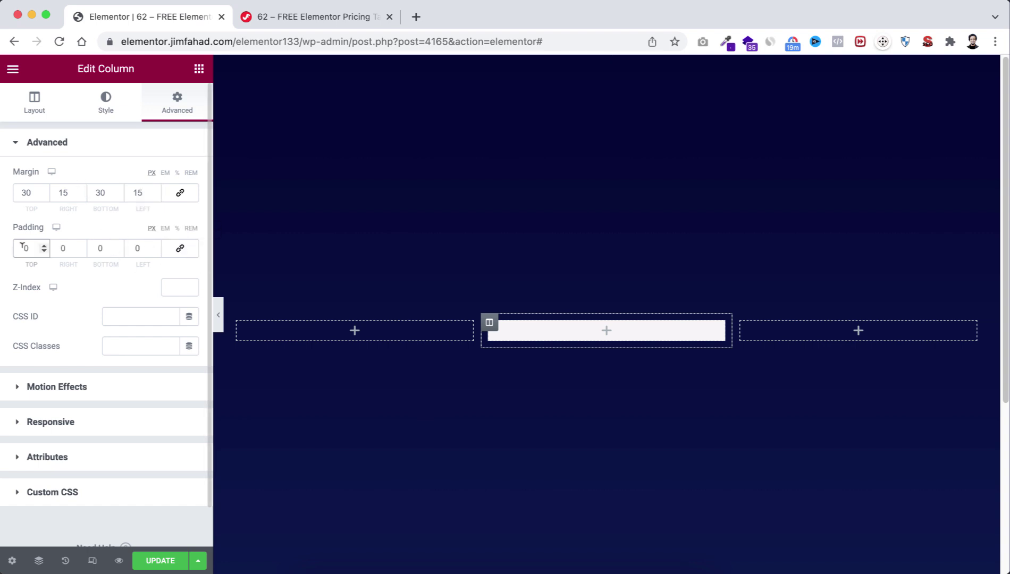
left_click(61, 248)
type("20")
left_click(93, 247)
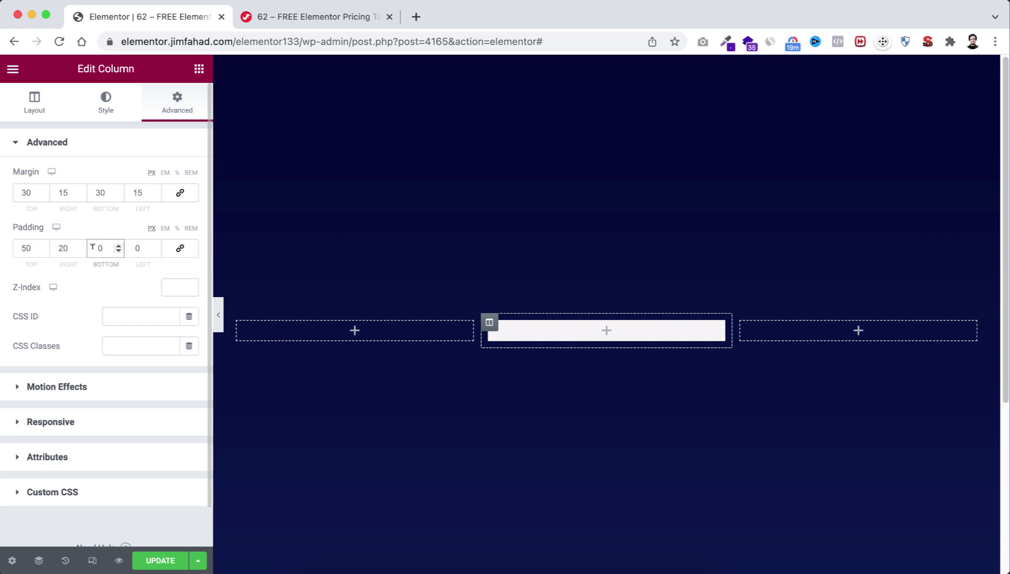
left_click(136, 248)
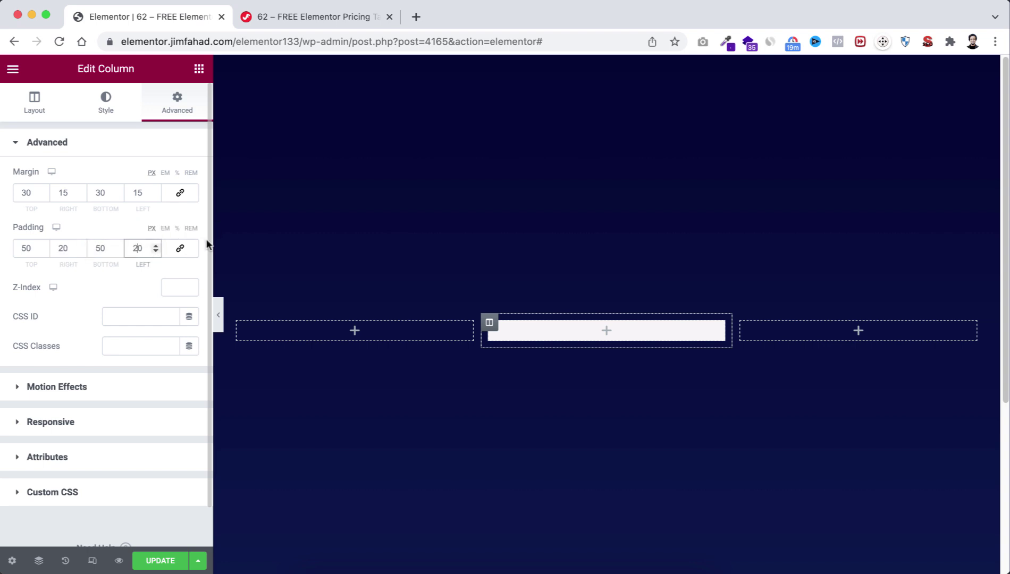
- Add a centred 'Designing' heading inside the middle card
left_click(200, 70)
left_click_drag(154, 230, 541, 361)
left_click(156, 195)
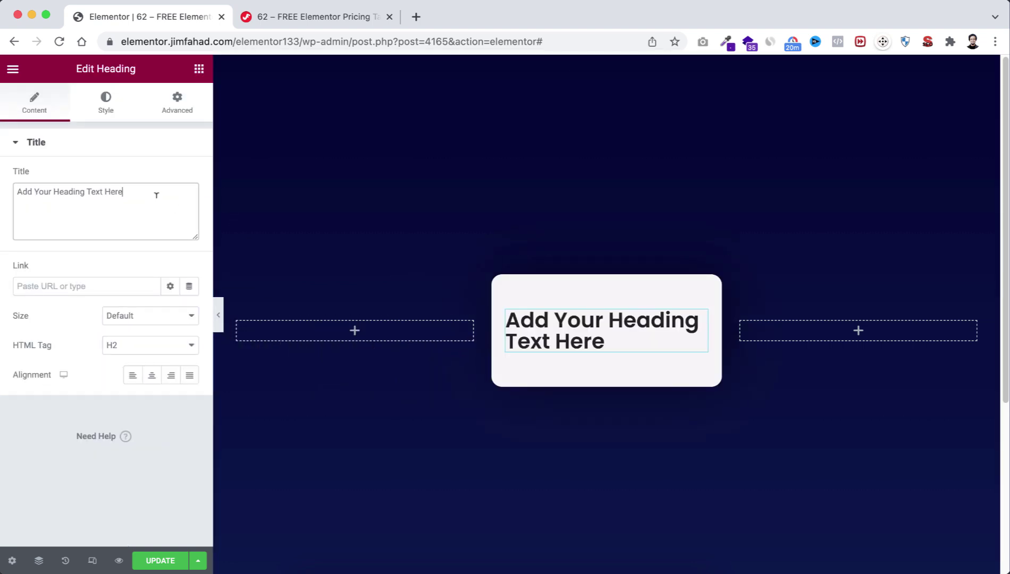
key("super+a")
type("Designing")
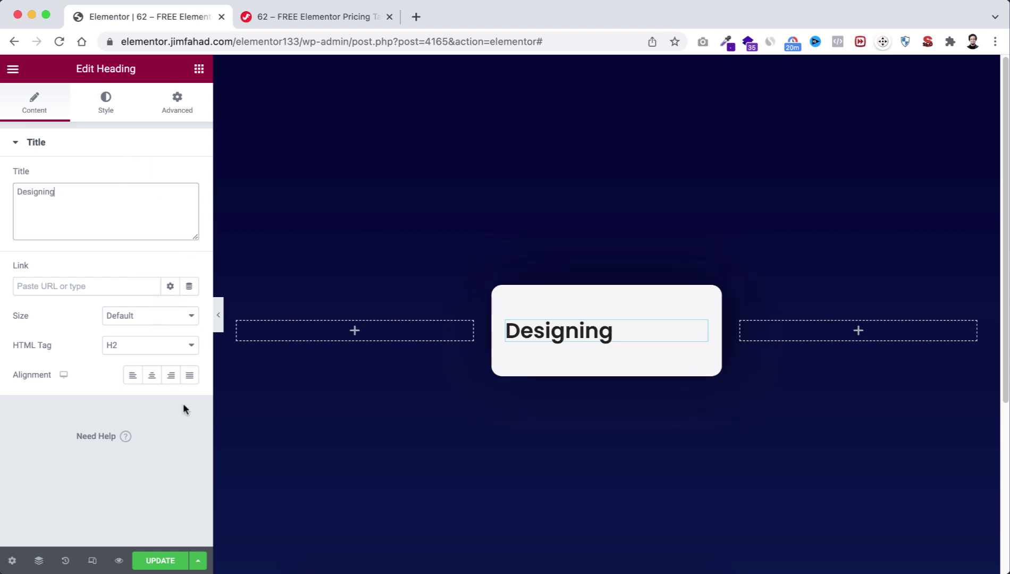
left_click(153, 377)
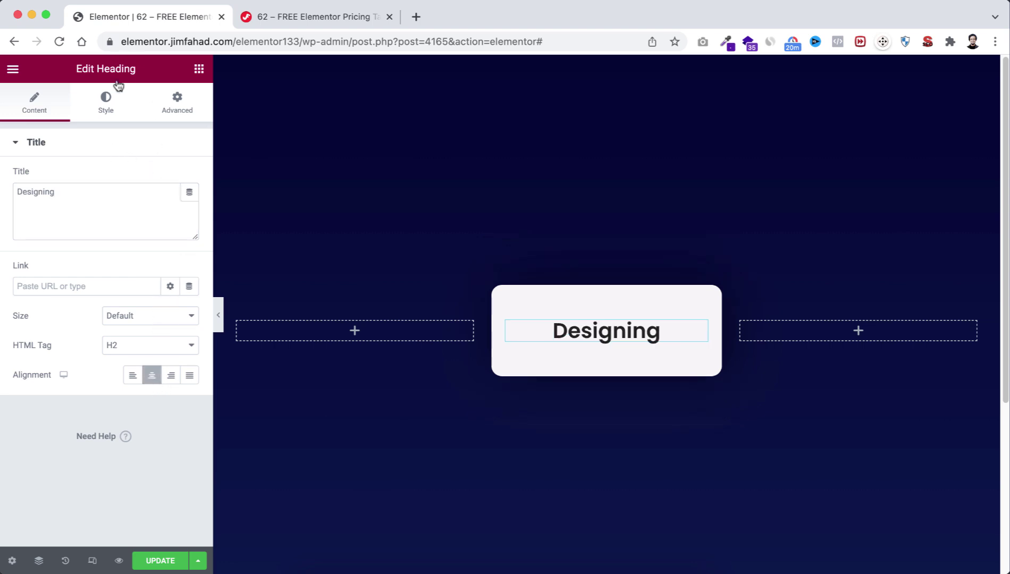
- Colour the heading navy #0c174e and set its font weight to 800
left_click(113, 111)
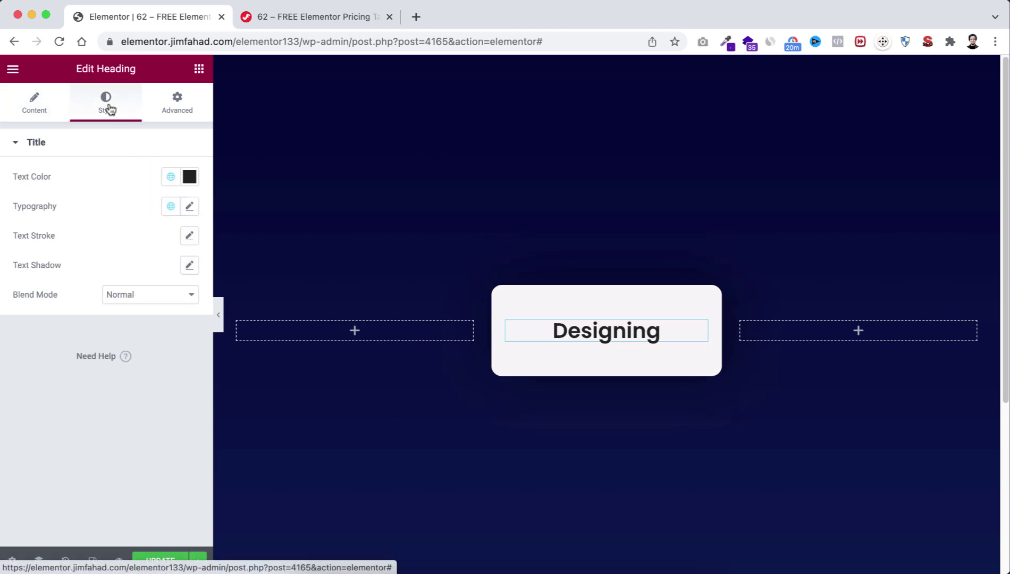
left_click(190, 177)
type("#0c174e")
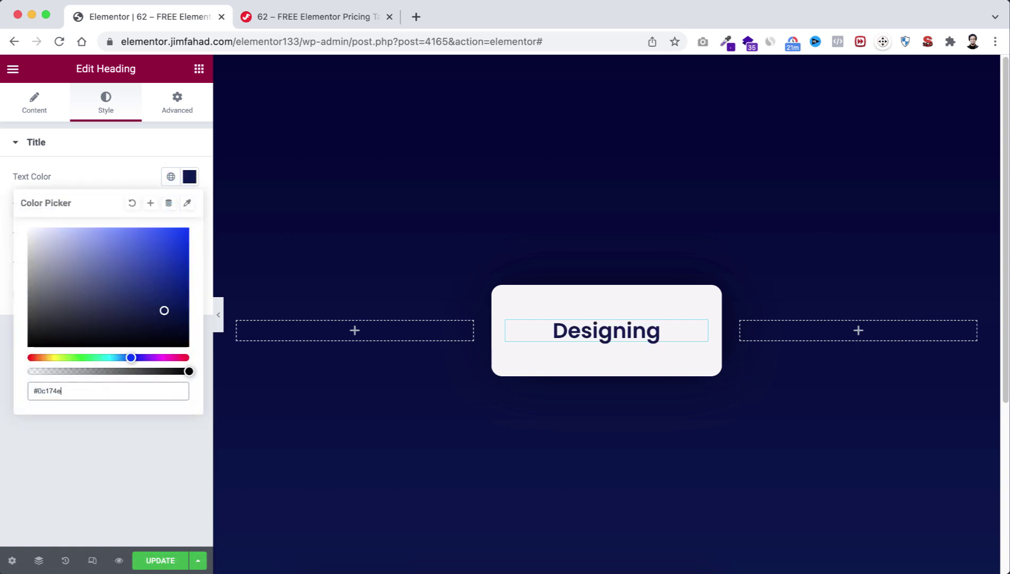
left_click(137, 469)
left_click(189, 206)
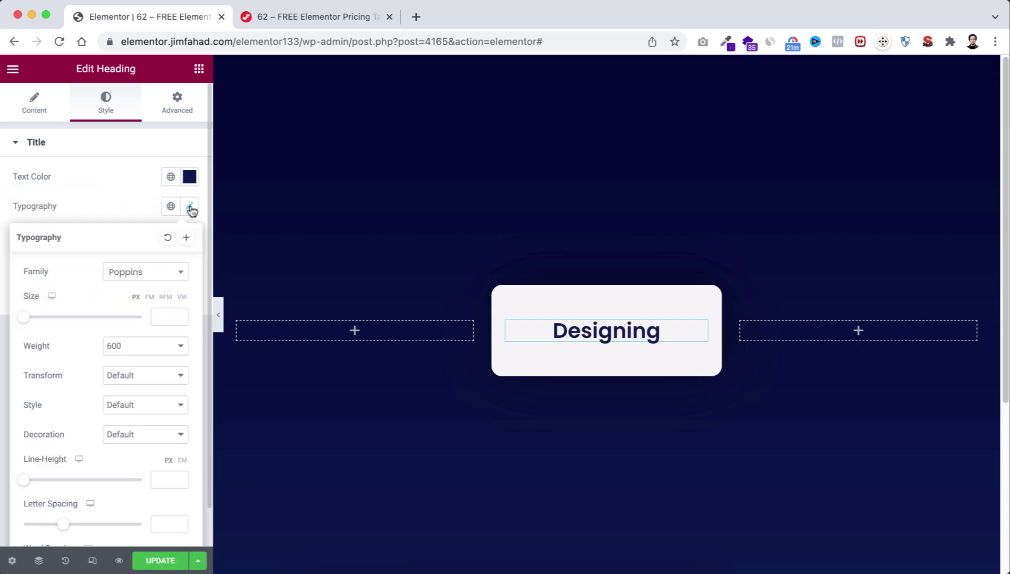
left_click(130, 349)
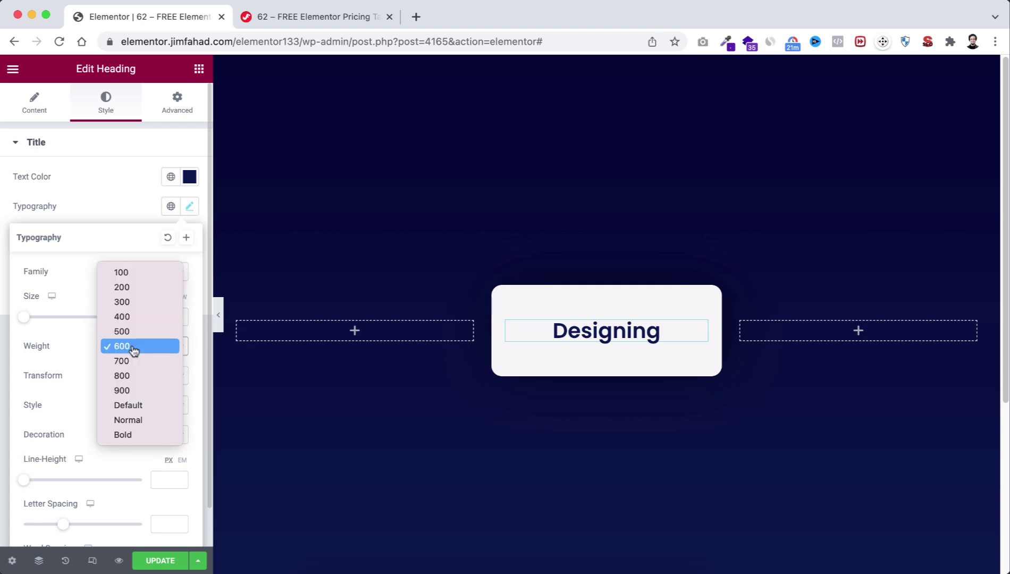
left_click(125, 376)
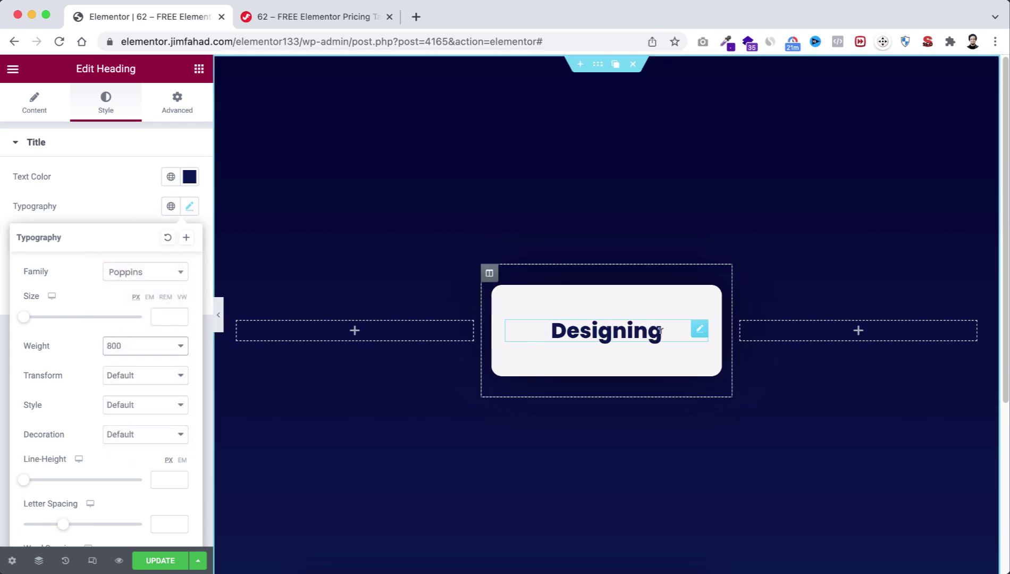
- Duplicate the heading four times and clear the second copy's title
left_click(685, 330)
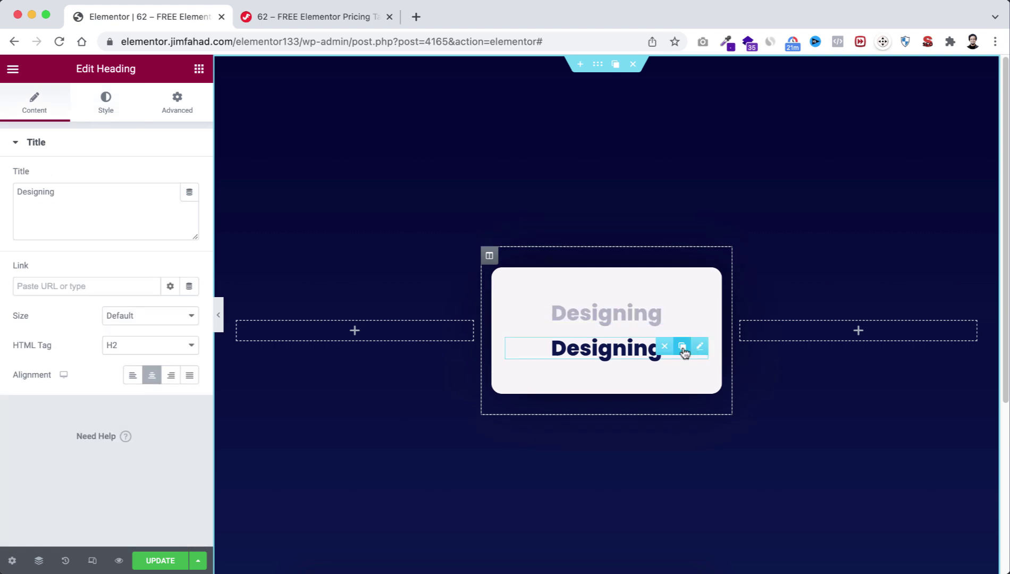
left_click(685, 349)
left_click(686, 354)
left_click(682, 383)
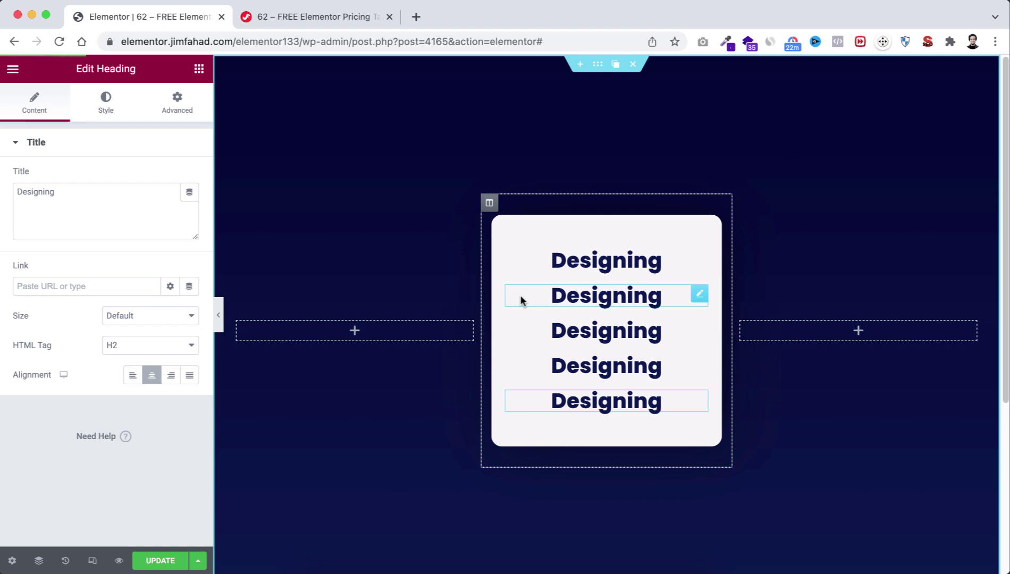
left_click(152, 188)
key("BackSpace")
key("BackSpace")
key("BackSpace")
key("BackSpace")
key("BackSpace")
key("BackSpace")
key("BackSpace")
key("BackSpace")
key("BackSpace")
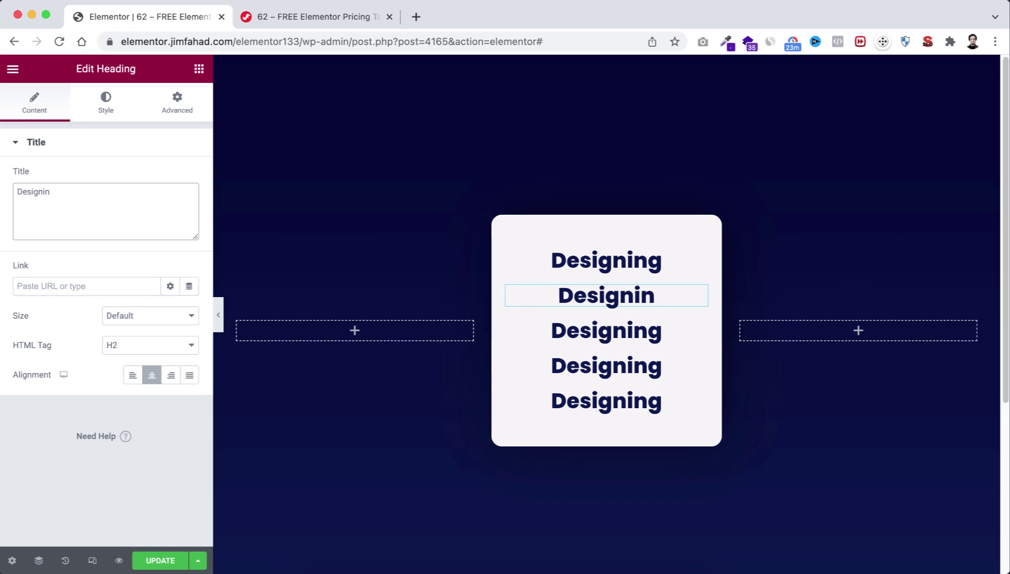
- Retitle the second heading 'Process' as an H6, colour #030434, Default weight
type("Process")
left_click(167, 347)
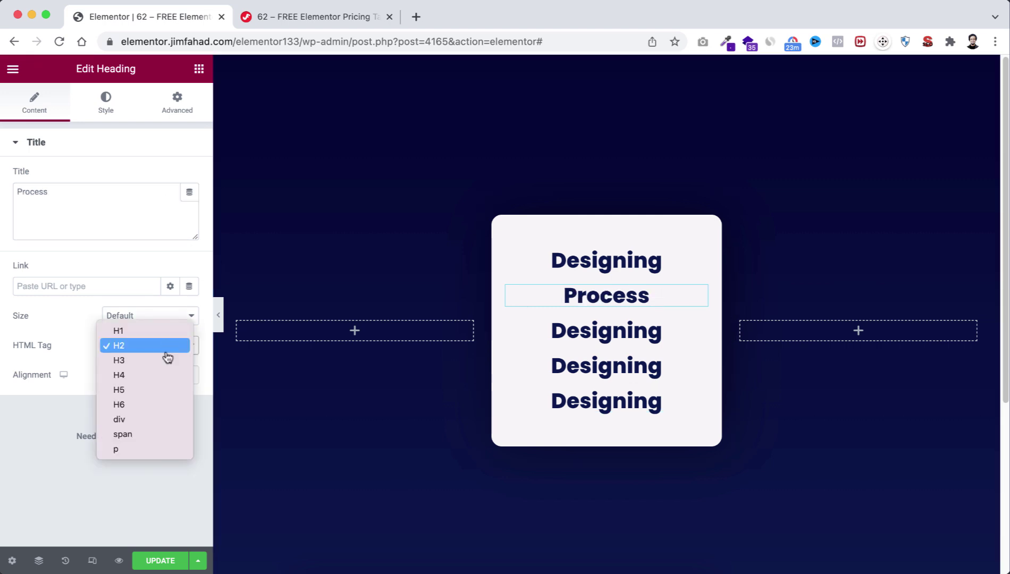
left_click(154, 406)
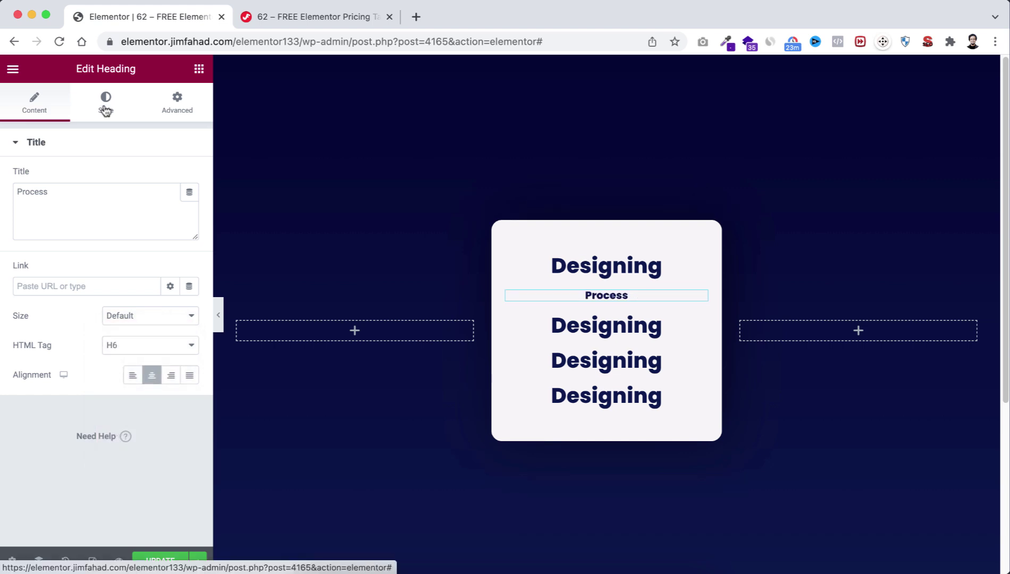
left_click(105, 110)
left_click(189, 177)
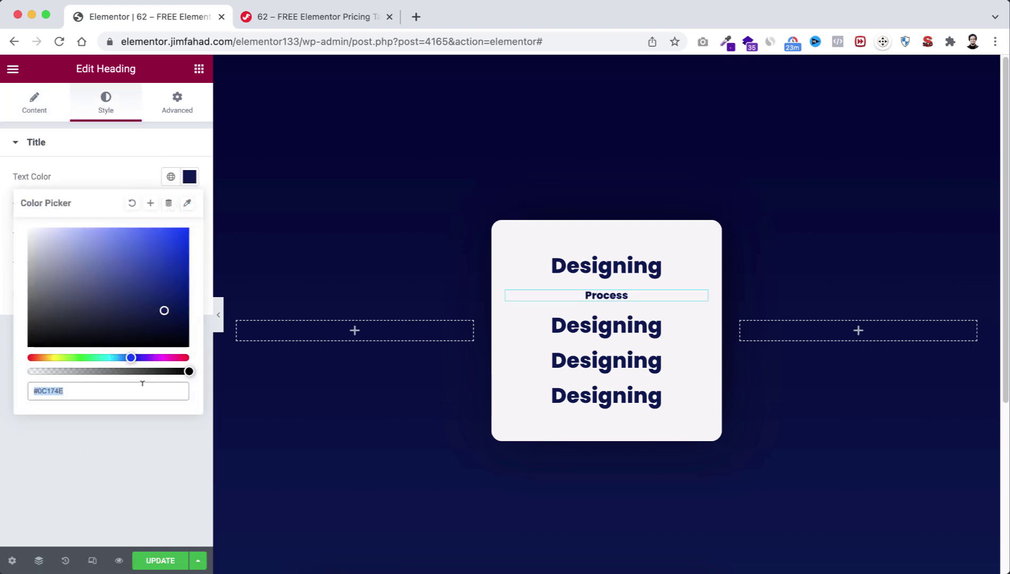
type("#030434")
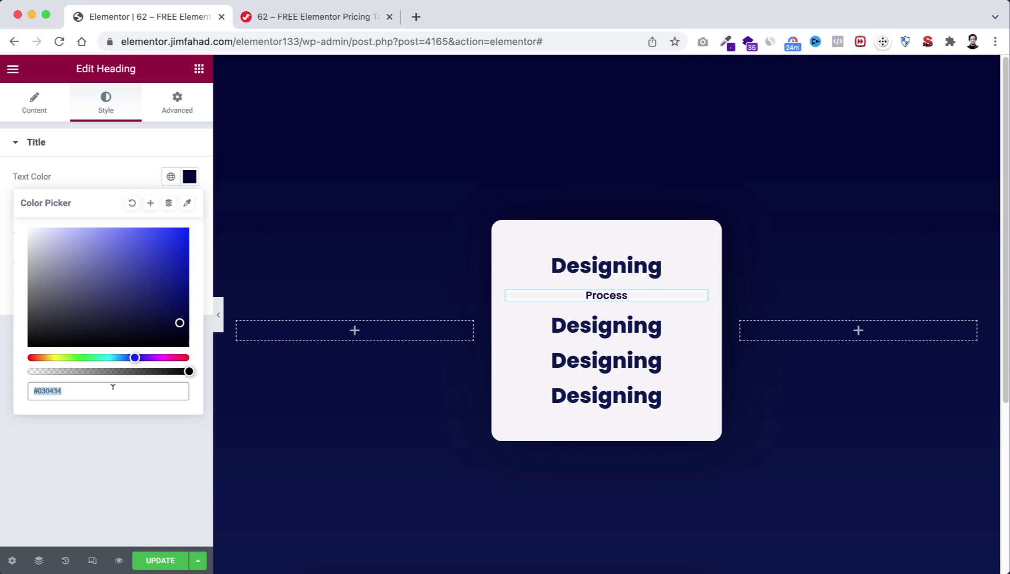
left_click(100, 440)
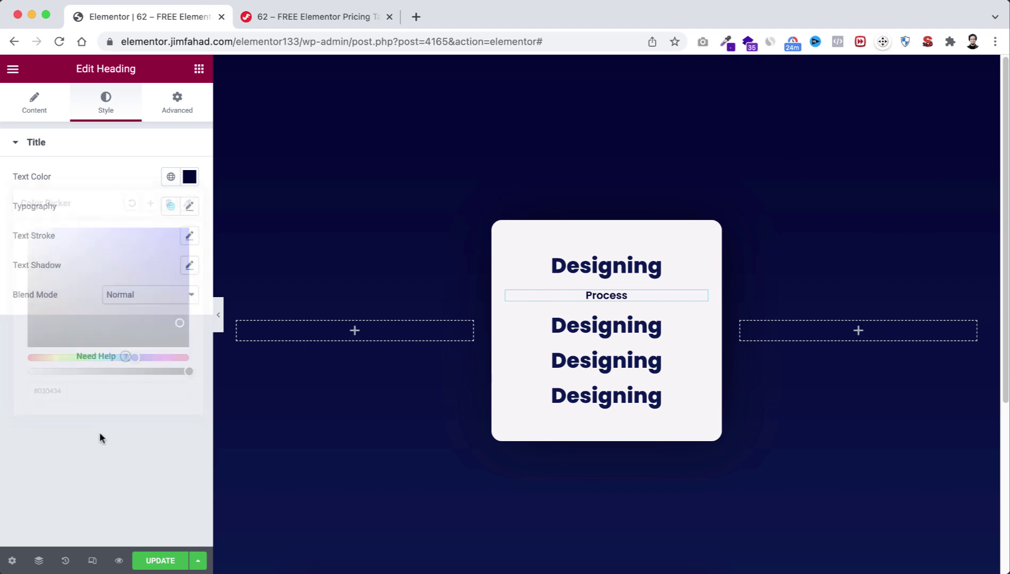
left_click(190, 209)
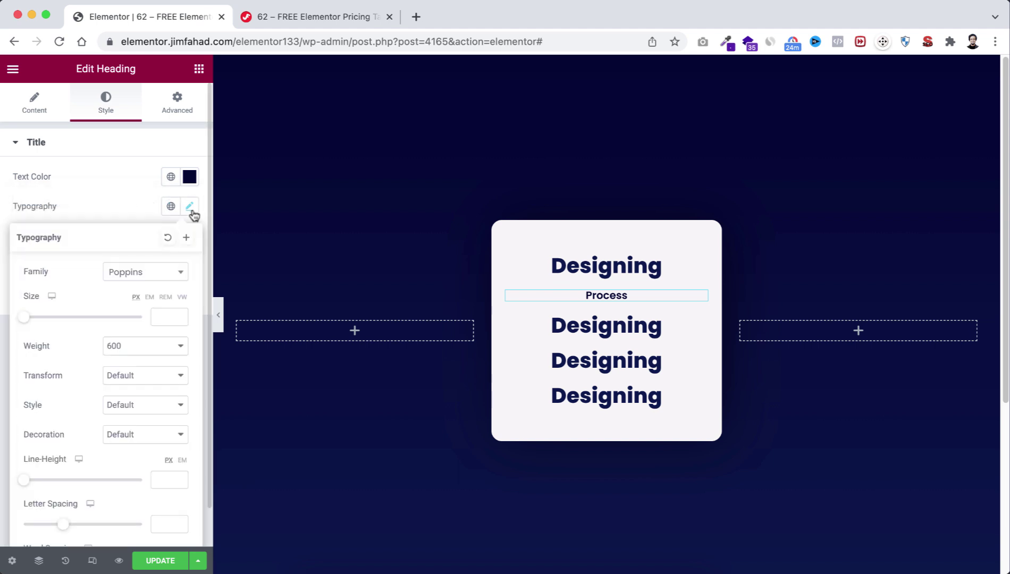
left_click(152, 348)
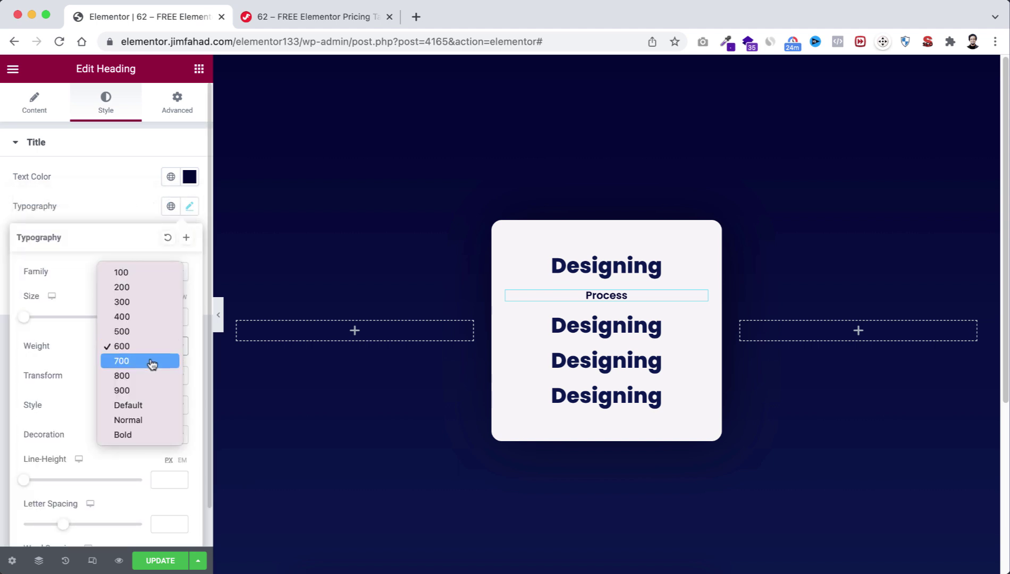
left_click(141, 409)
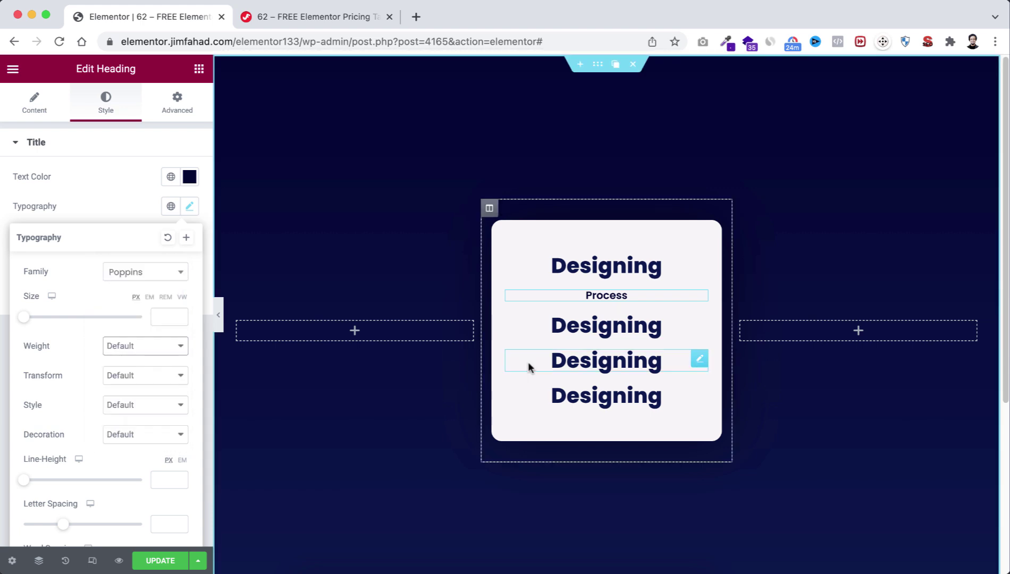
- Retitle the fourth heading '$40' with font size 54 and weight 600
left_click(700, 359)
left_click(140, 203)
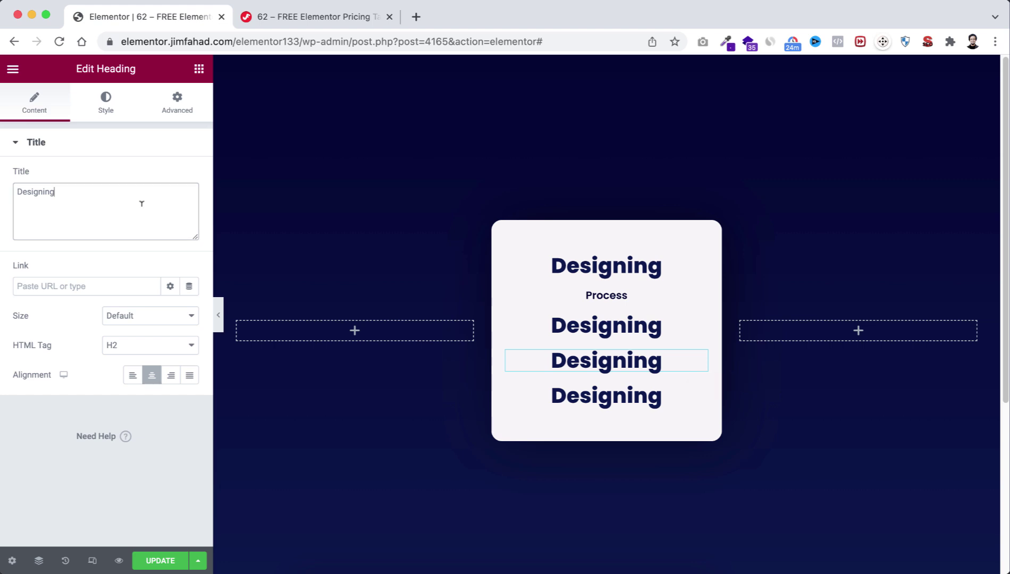
key("BackSpace")
key("BackSpace")
key("BackSpace")
key("BackSpace")
key("BackSpace")
key("BackSpace")
key("BackSpace")
key("BackSpace")
key("BackSpace")
type("$40")
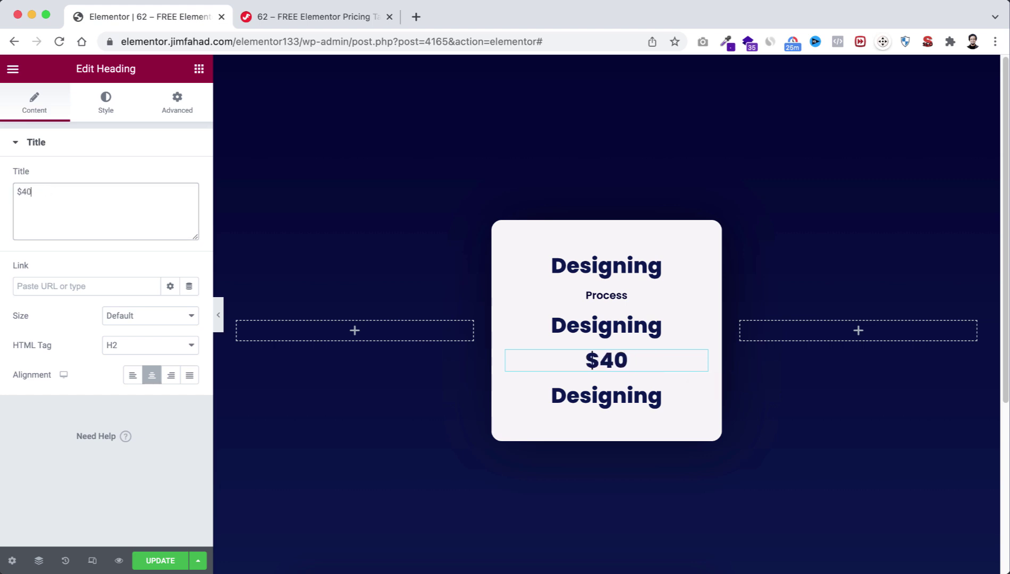
left_click(122, 109)
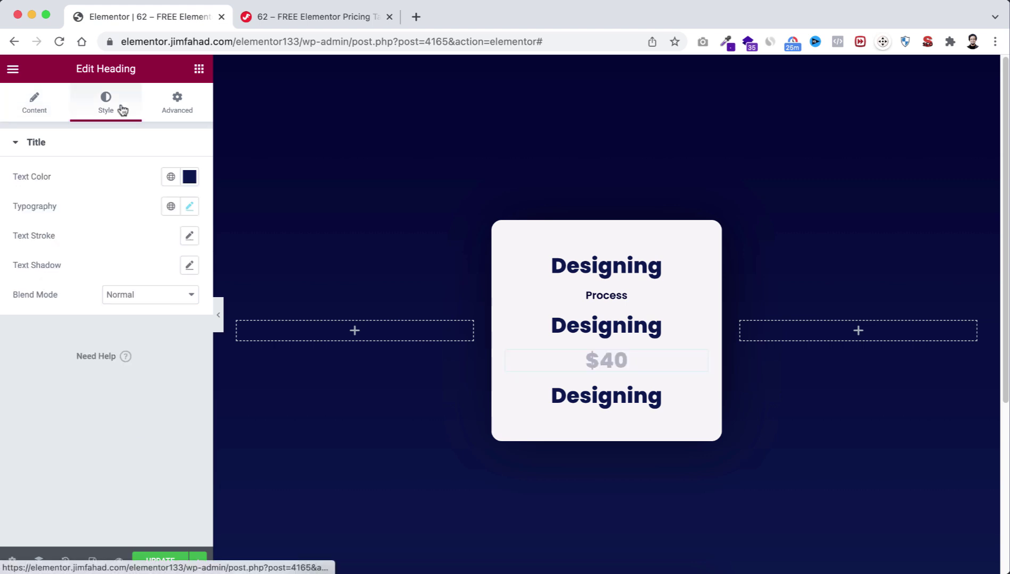
left_click(191, 207)
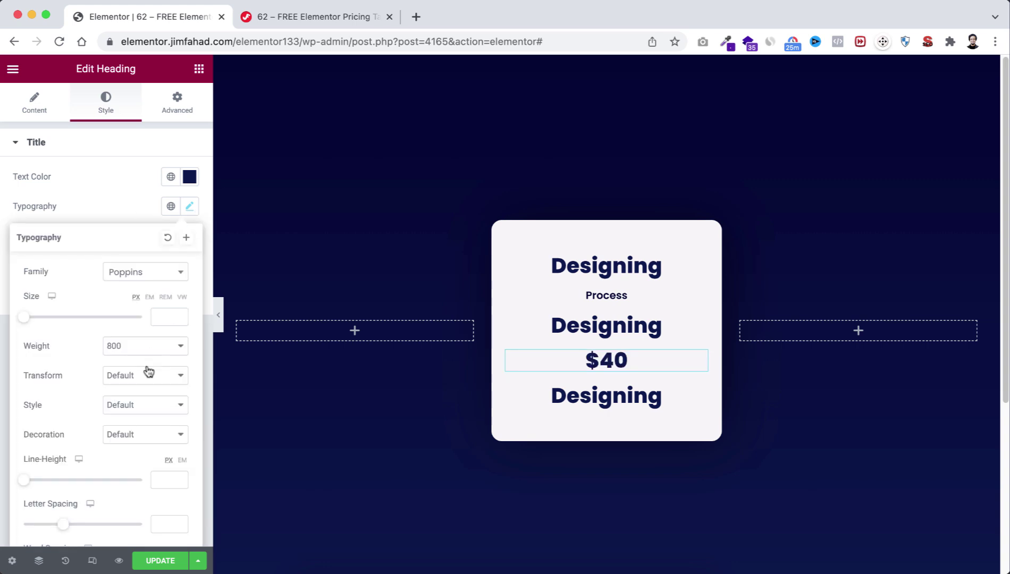
left_click(162, 317)
type("54")
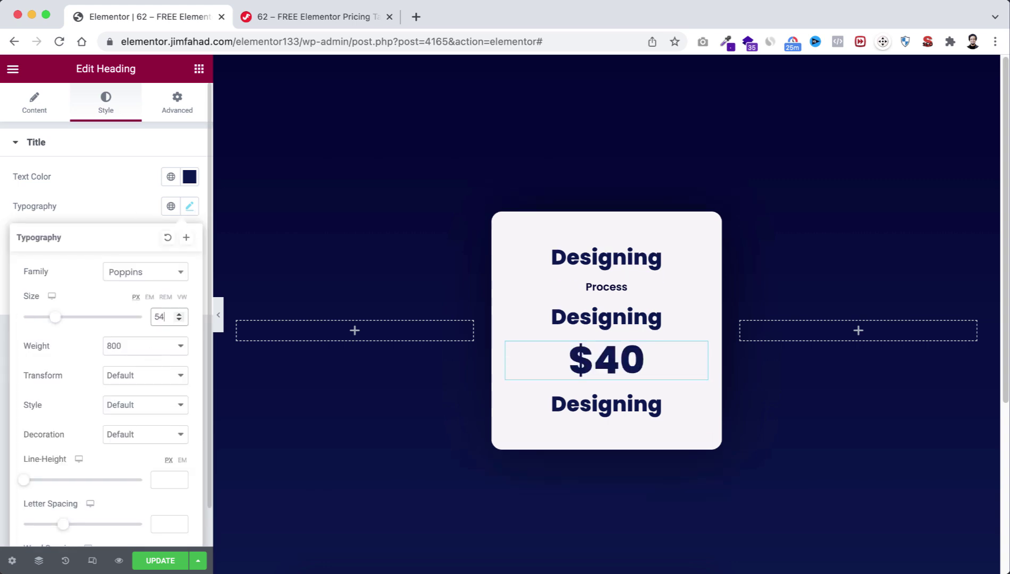
left_click(171, 350)
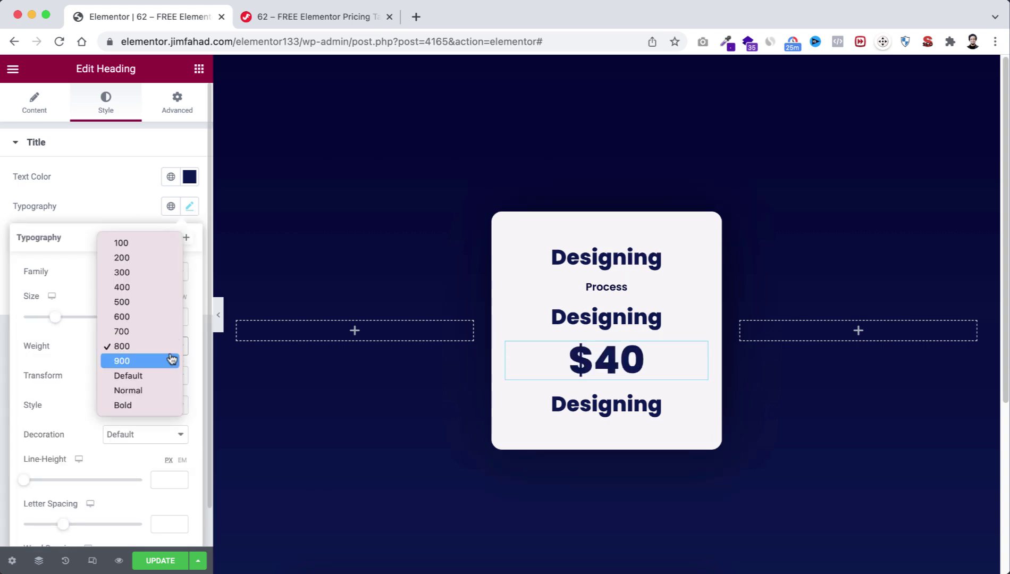
left_click(171, 318)
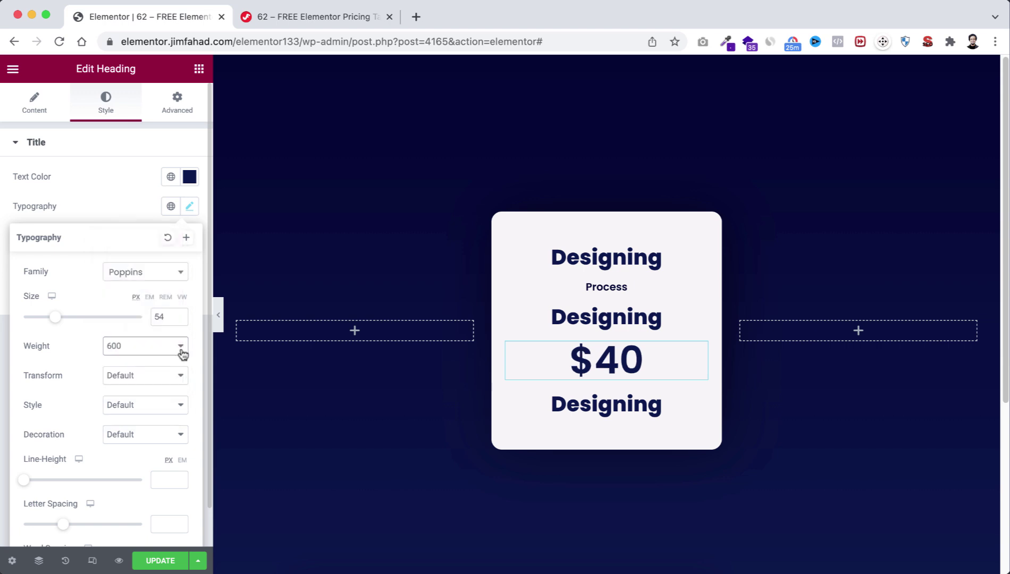
- Retitle the bottom heading 'Per Month' as an H6 with Default weight
left_click(538, 409)
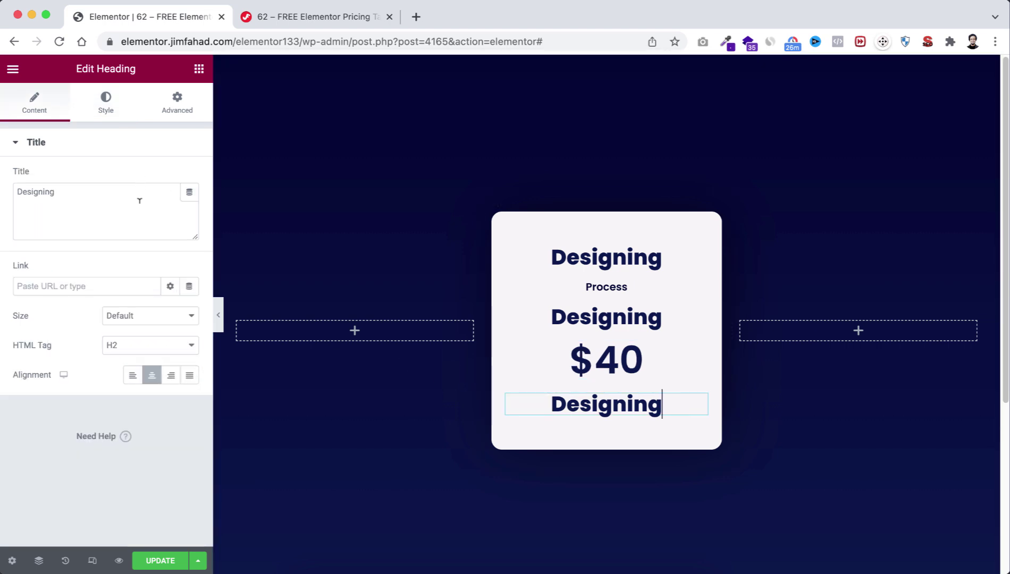
triple_click(139, 200)
type("Per Month")
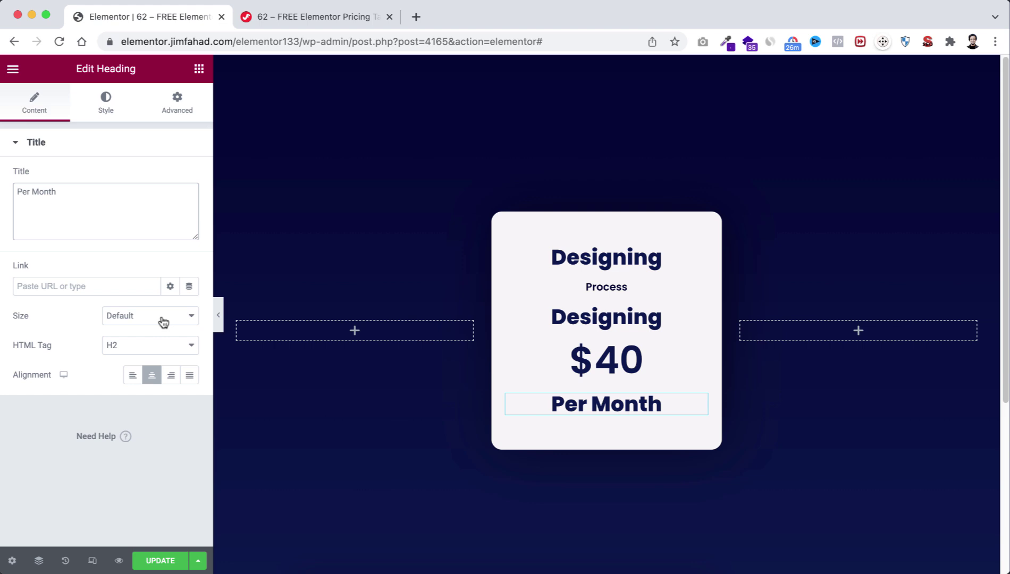
left_click(150, 345)
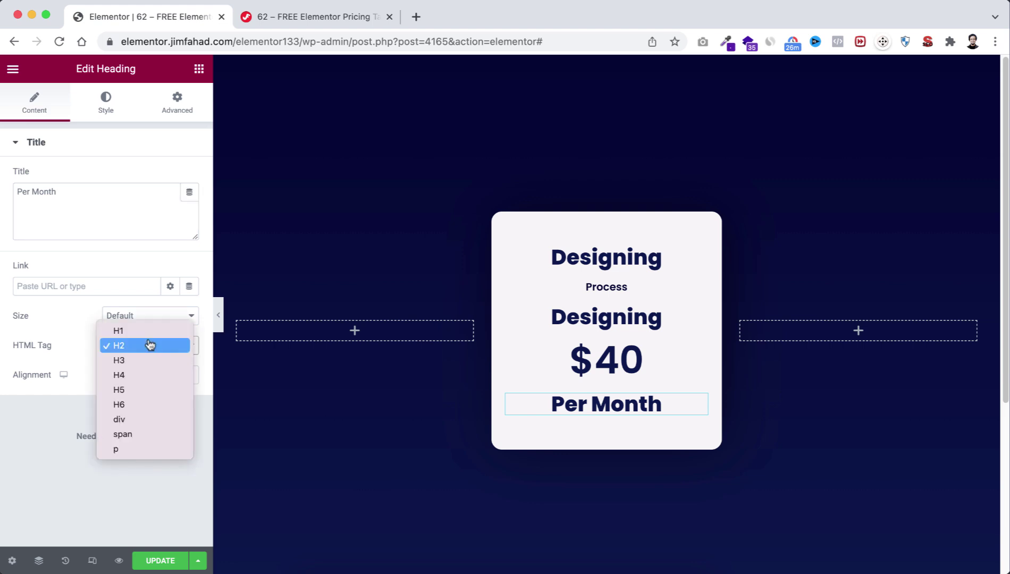
left_click(142, 405)
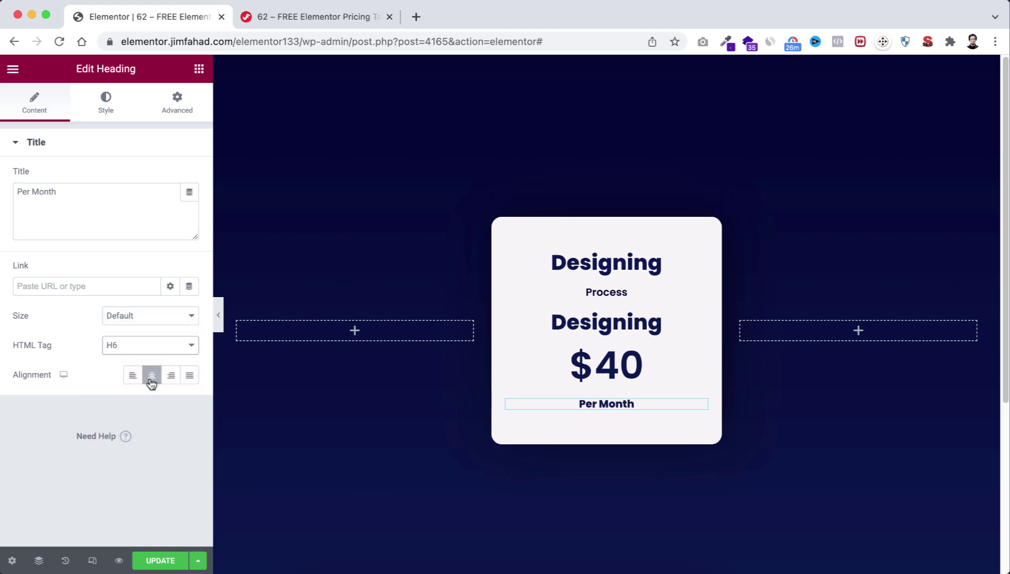
left_click(105, 110)
left_click(190, 207)
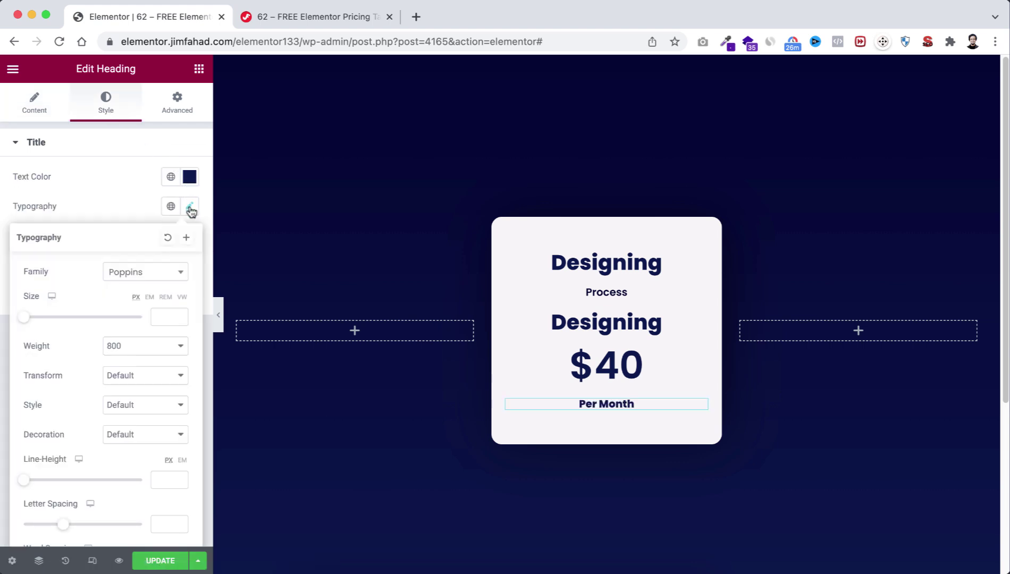
left_click(137, 346)
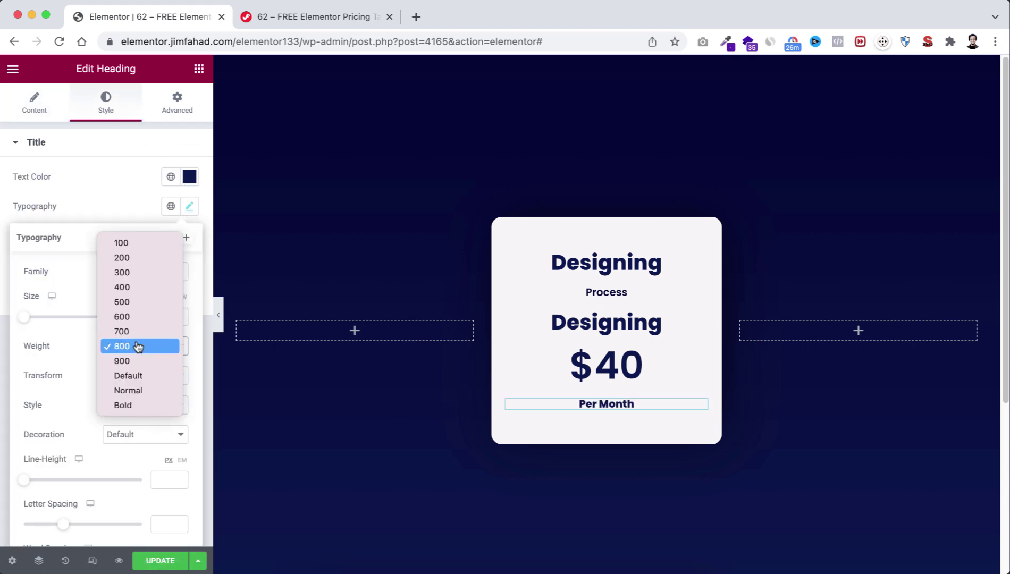
left_click(131, 377)
- Set only the Per Month heading's top margin to -15 px
left_click(190, 177)
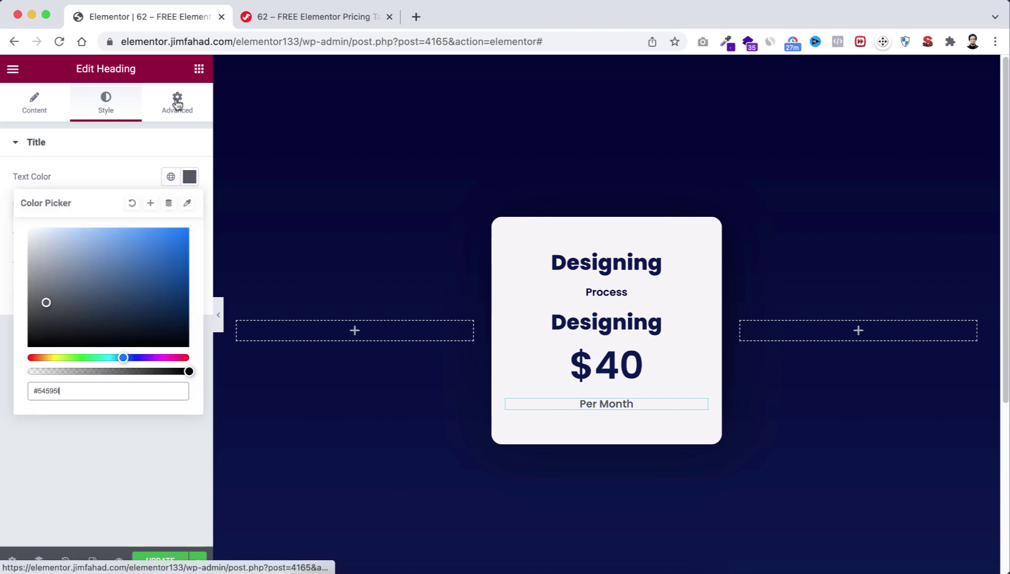
left_click(177, 102)
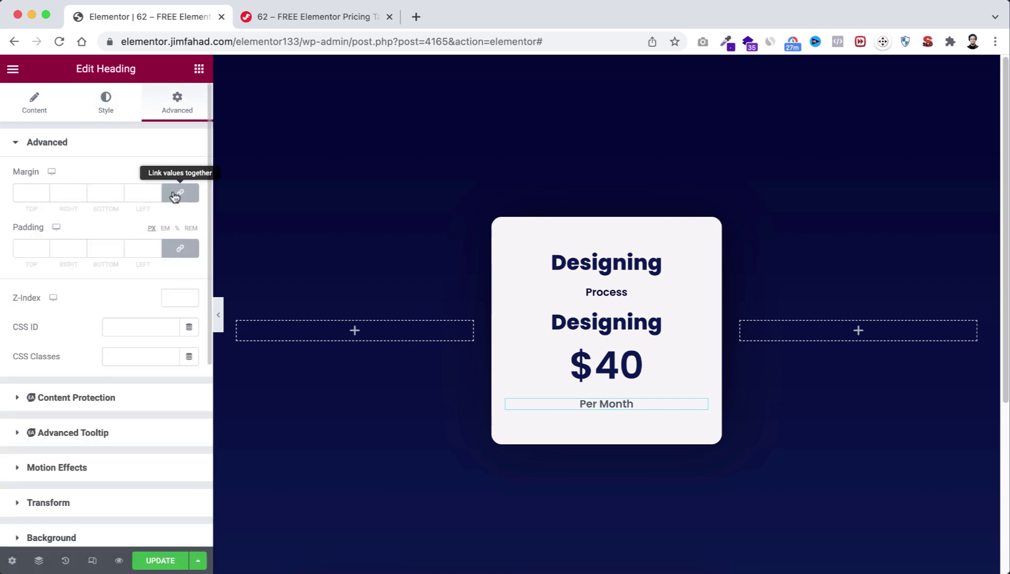
left_click(175, 194)
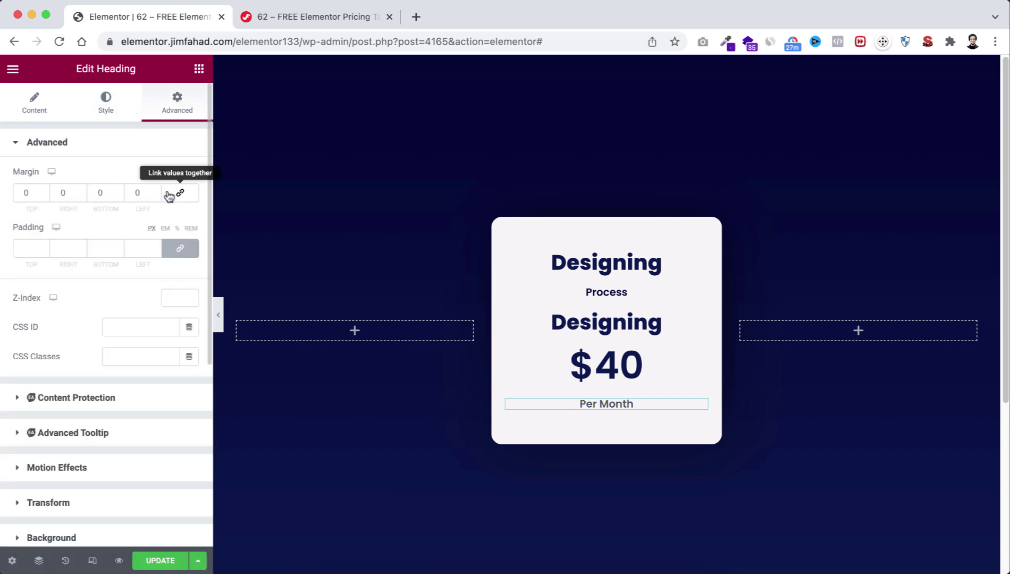
left_click(28, 192)
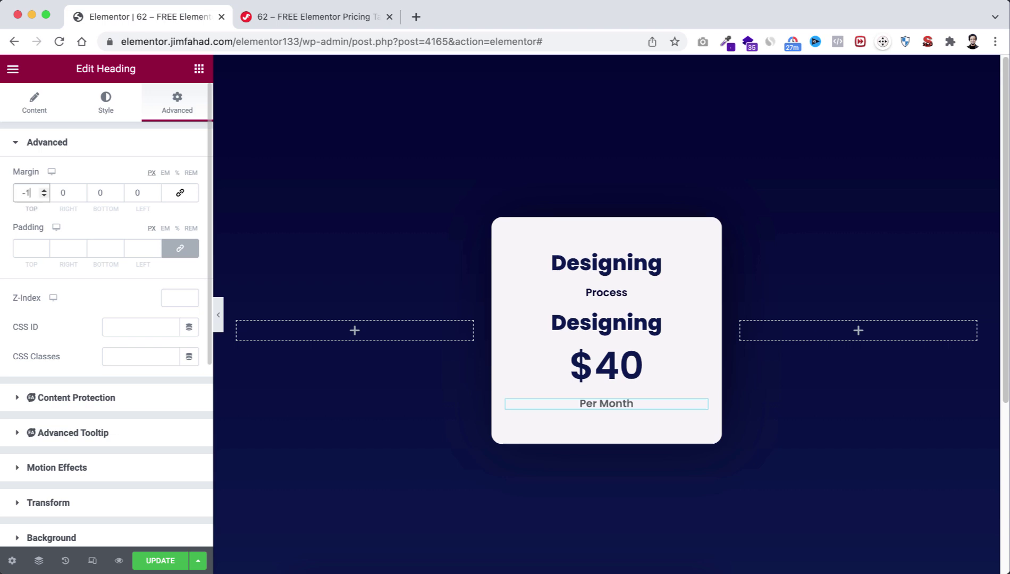
type("-115")
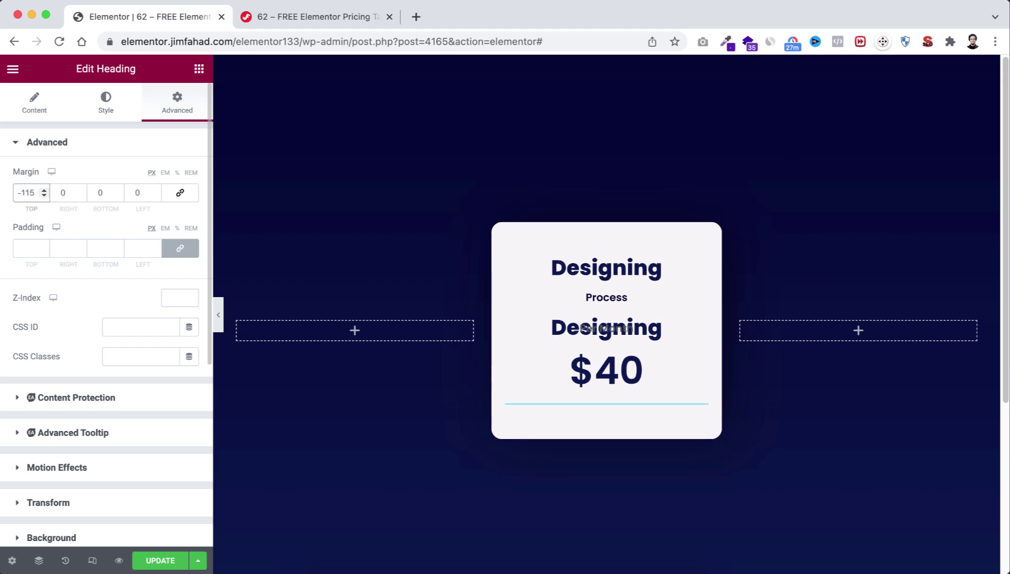
key("BackSpace")
key("BackSpace")
- Add a text block below Per Month containing the five-line feature list
type("5")
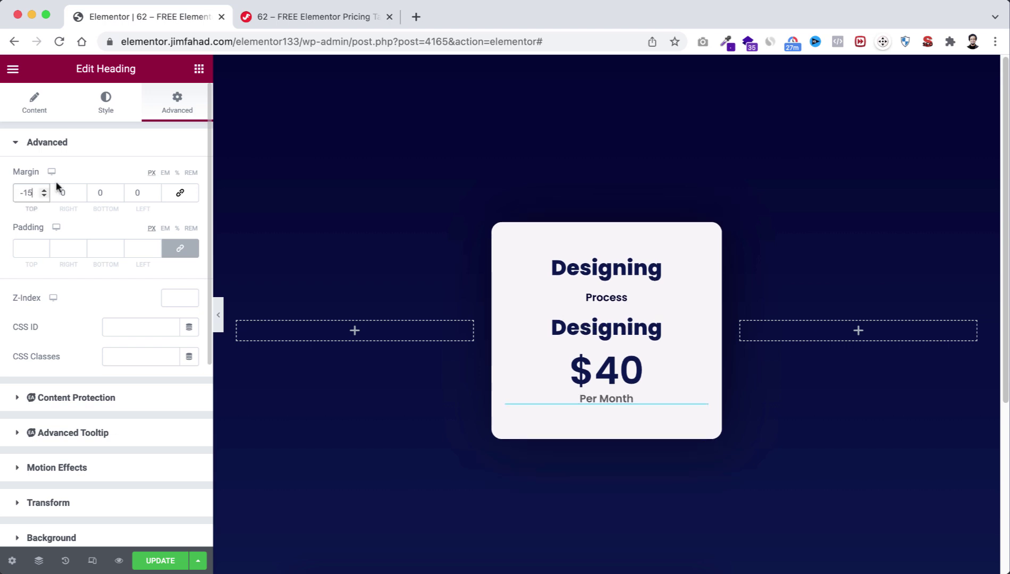
left_click(198, 69)
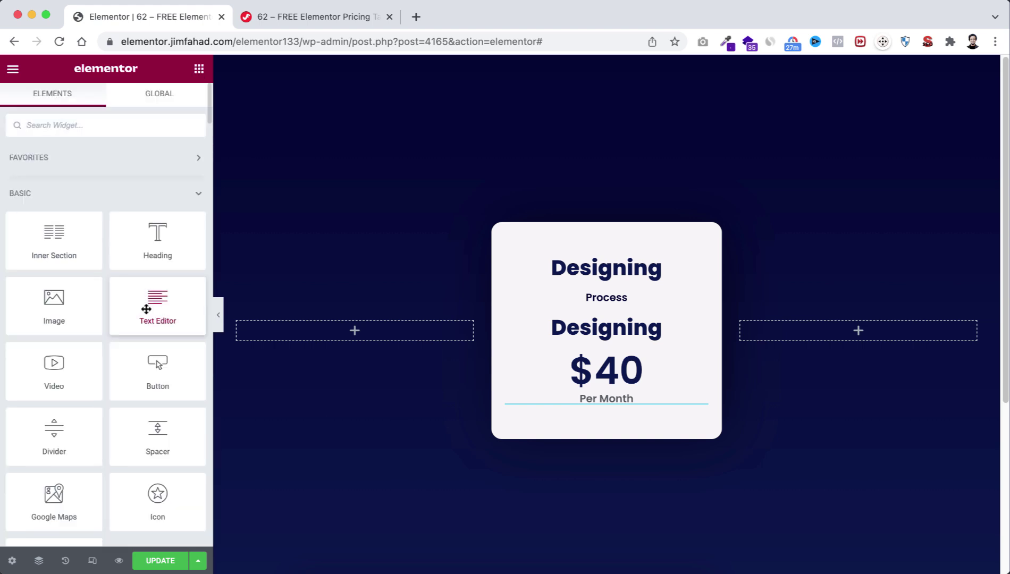
left_click_drag(146, 309, 558, 418)
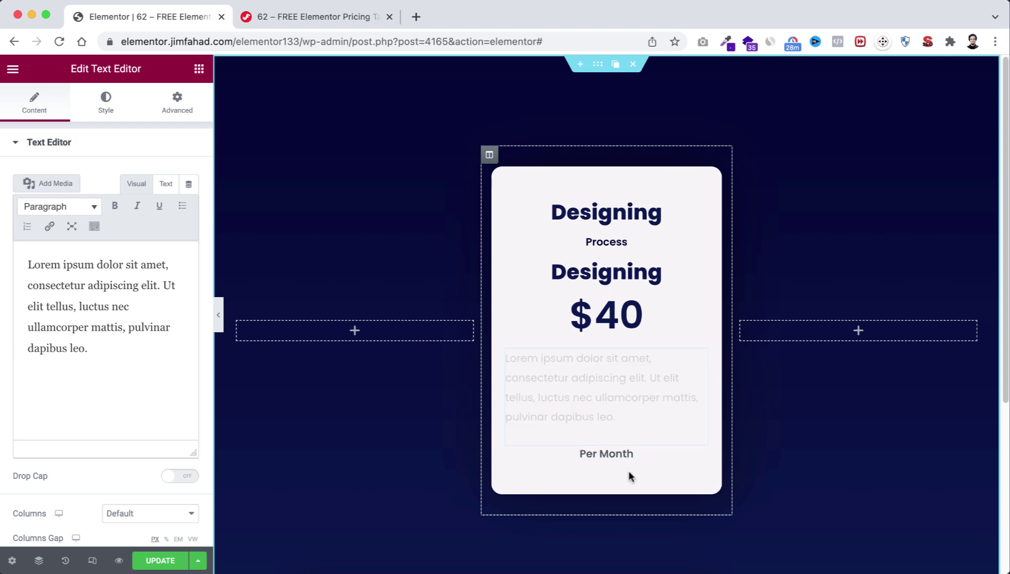
left_click_drag(633, 474, 667, 329)
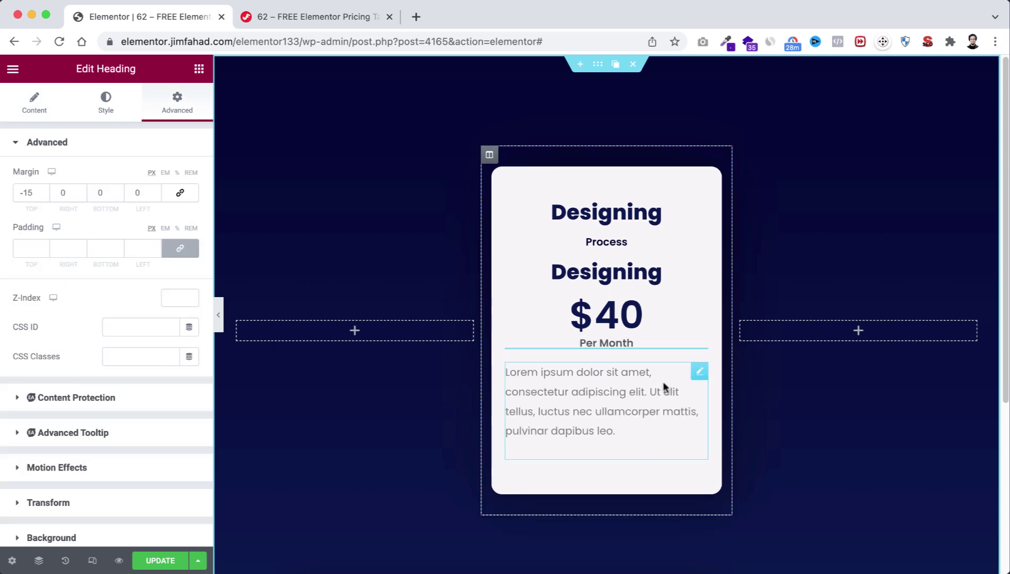
left_click(700, 371)
triple_click(105, 348)
key("BackSpace")
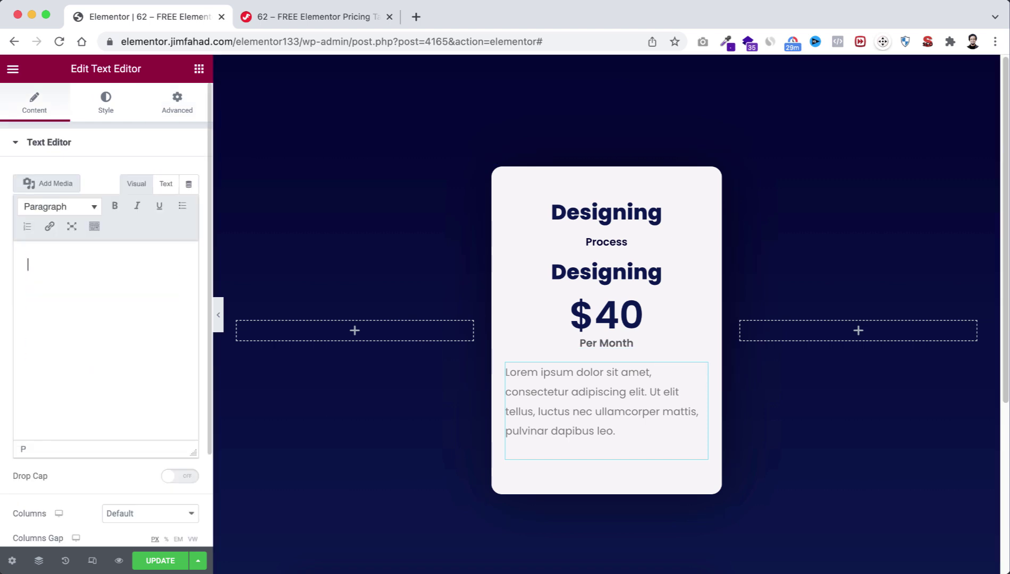
type("Creative Design Enabled Vibrant Color Usage Eye Catching Design Extreme Typography Exceptional Design")
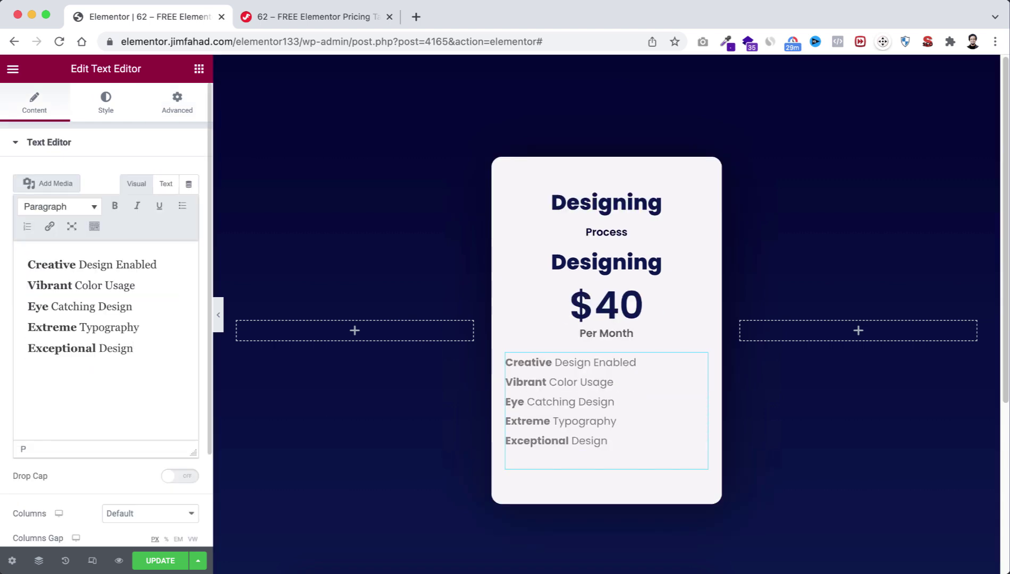
- Centre the feature list and set its line height to 2.4 em
left_click(106, 101)
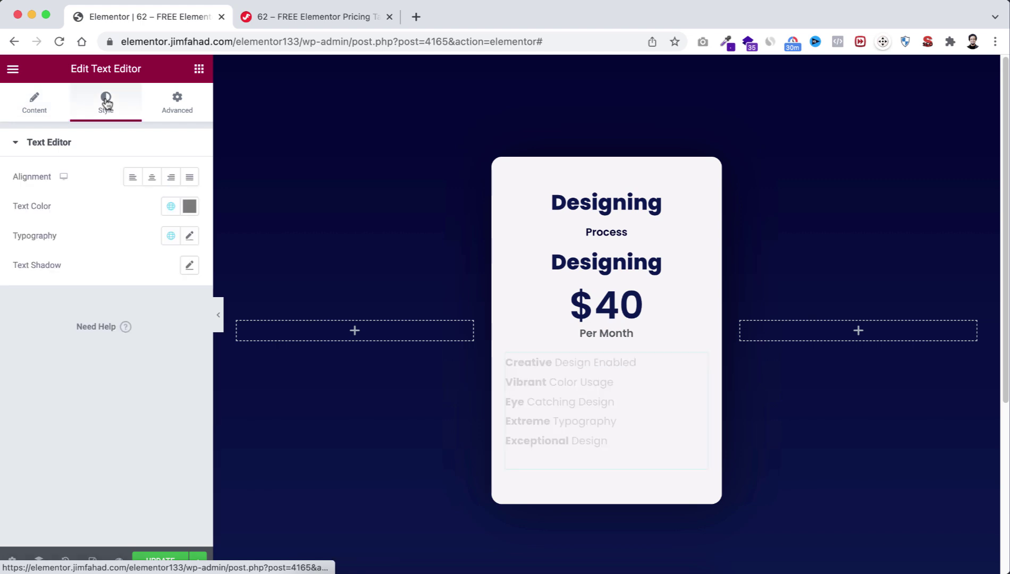
left_click(152, 181)
left_click(189, 236)
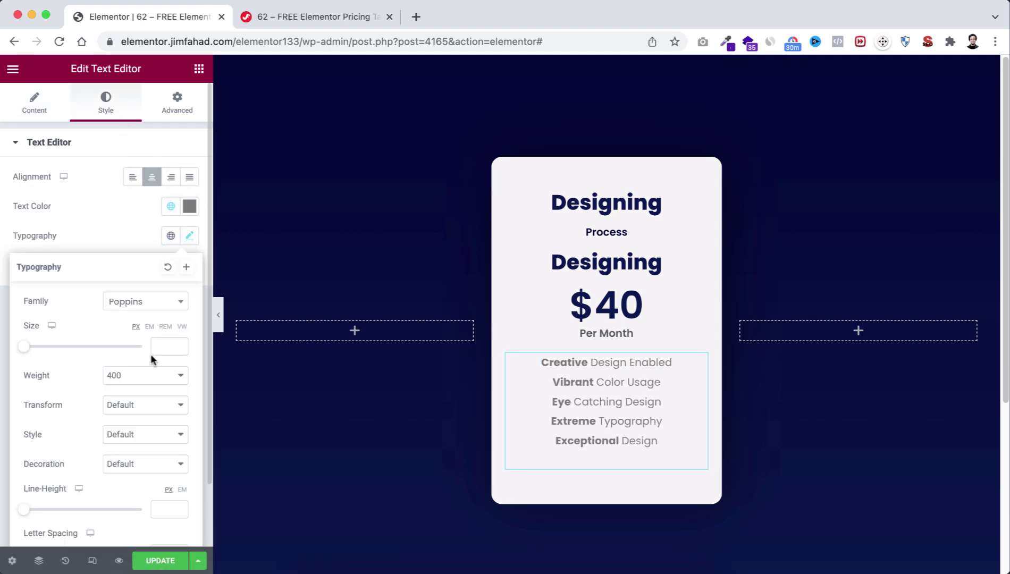
left_click(183, 490)
left_click(165, 508)
type("2")
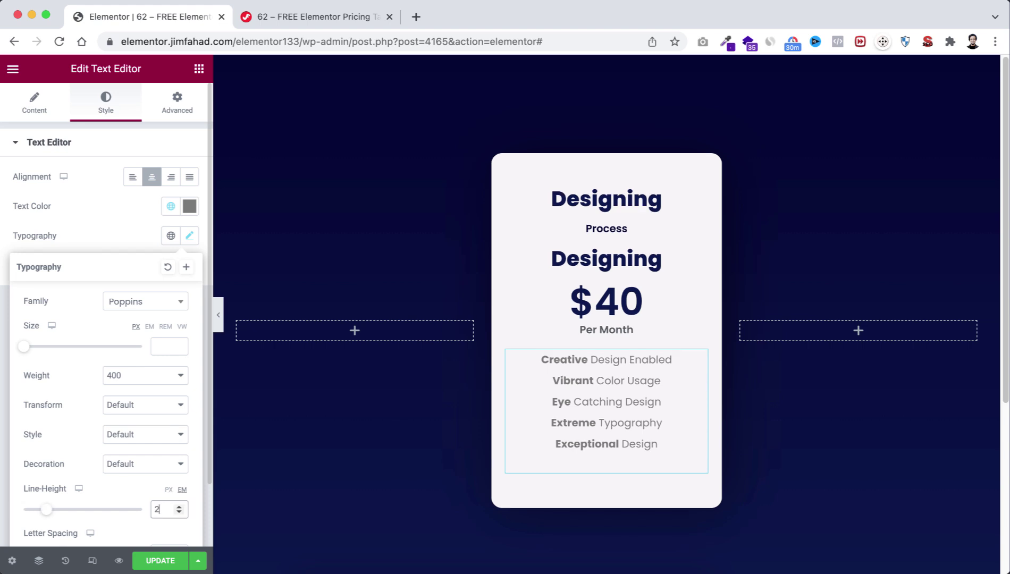
type(".4")
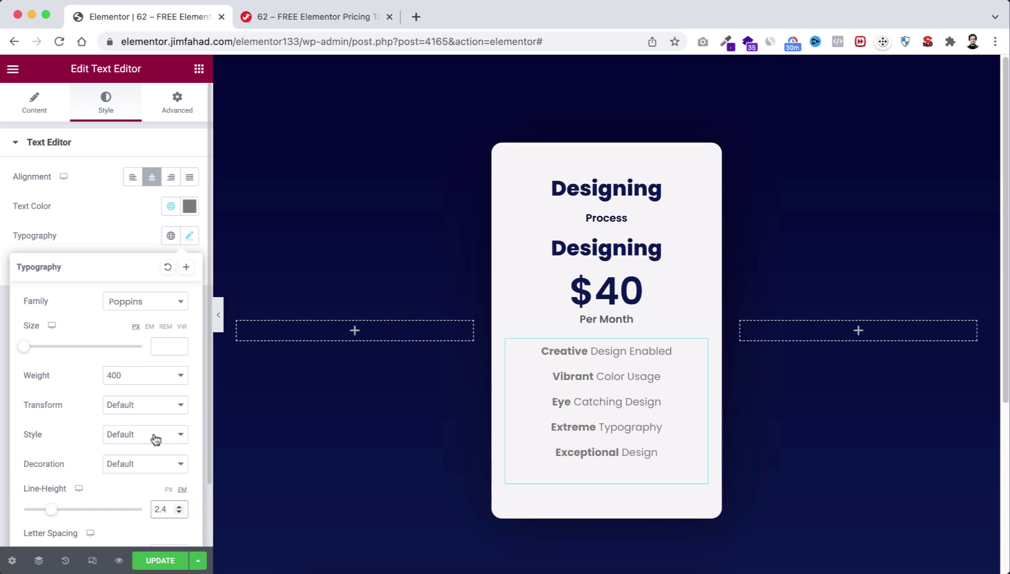
- Add a centred button labelled 'Buy Now' below the feature list
left_click(200, 69)
left_click_drag(132, 366, 564, 491)
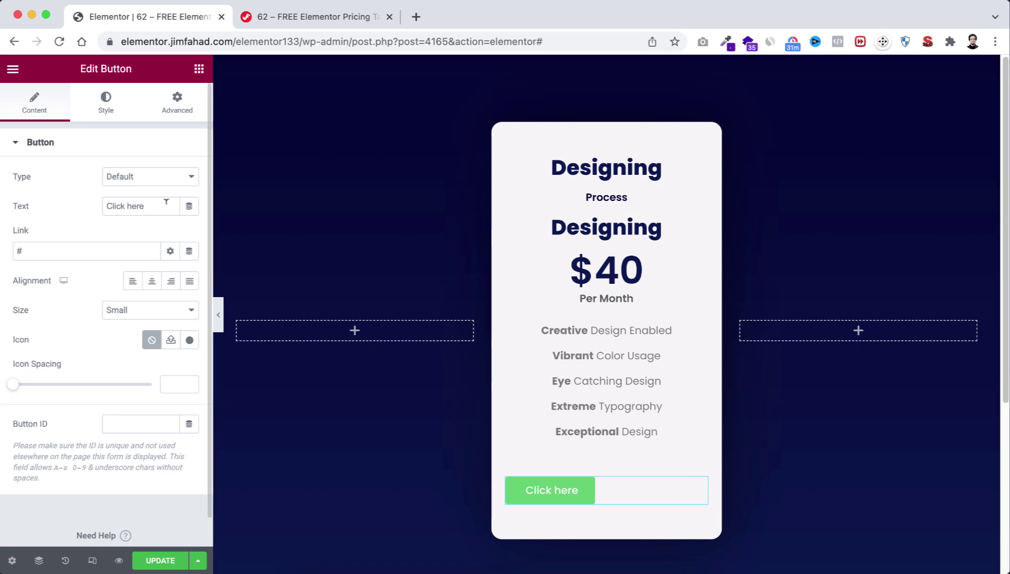
left_click(167, 202)
key("super+a")
type("Buy Now")
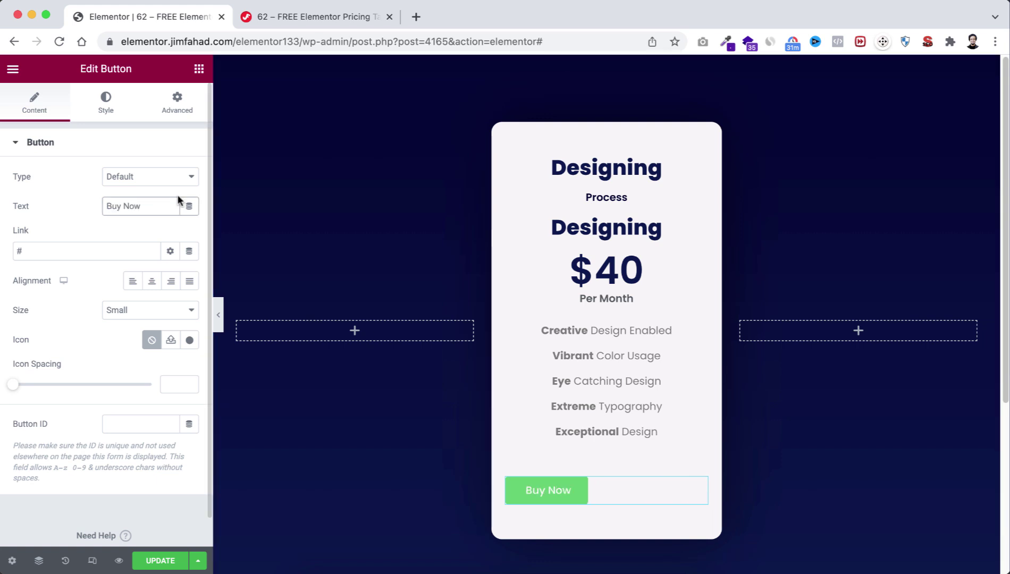
left_click(151, 281)
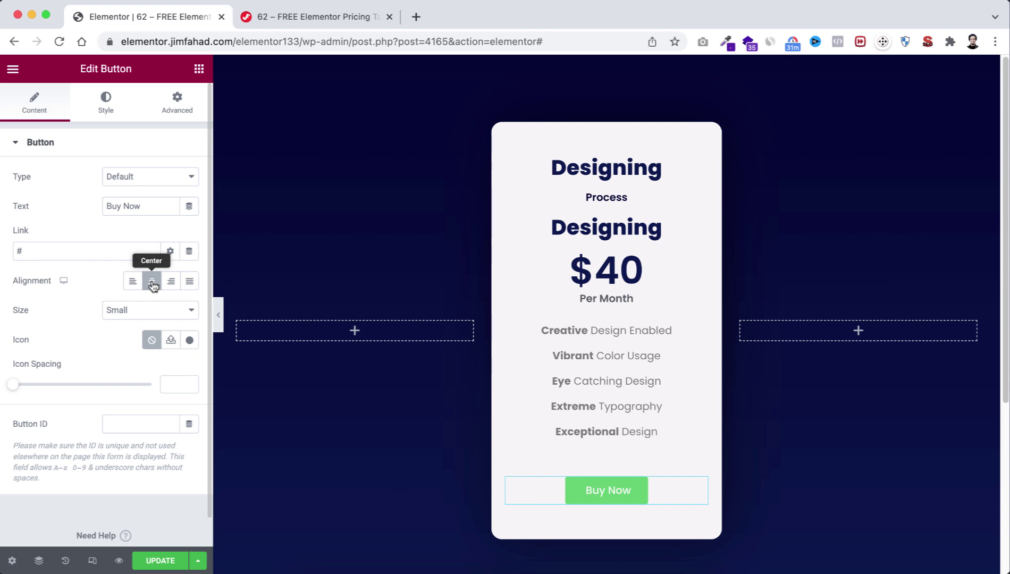
- Add a circled right arrow icon placed after the button text
left_click(190, 340)
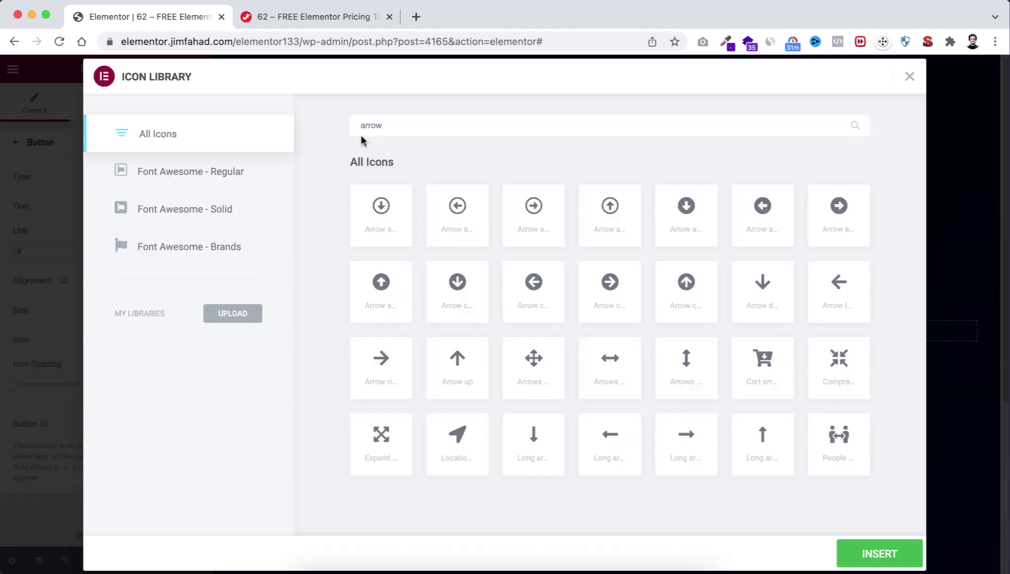
left_click(542, 231)
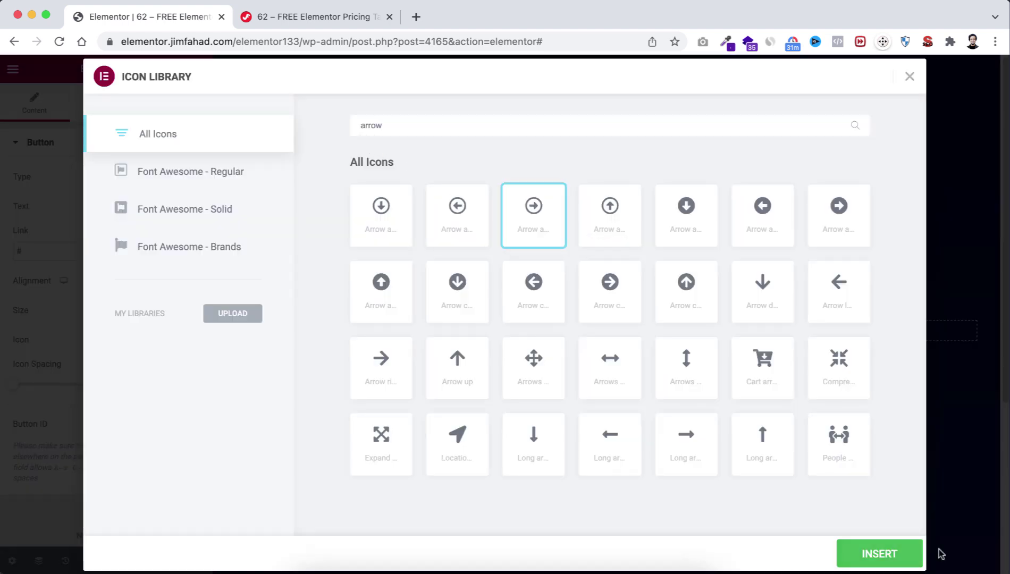
left_click(910, 559)
left_click(159, 371)
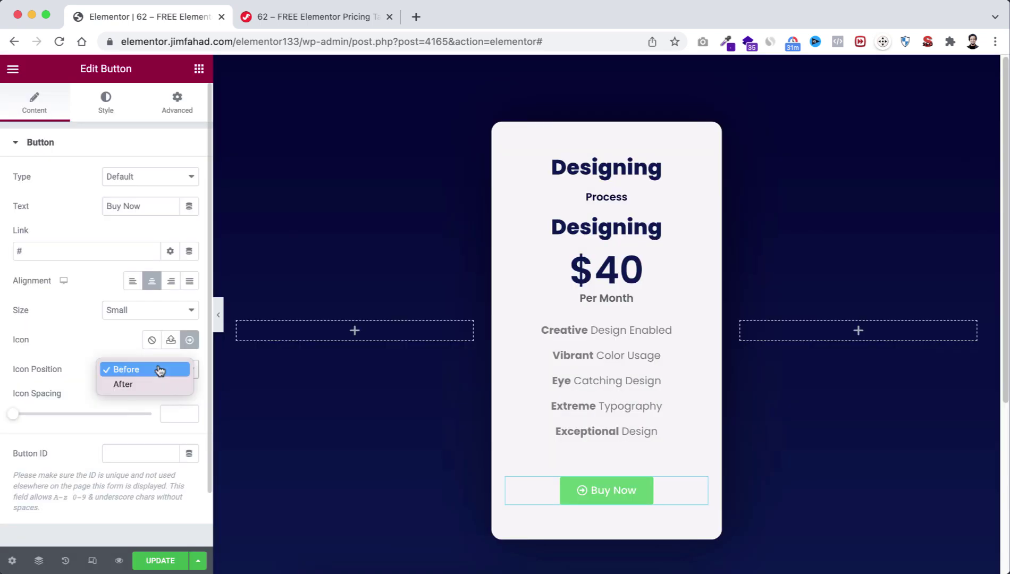
left_click(162, 387)
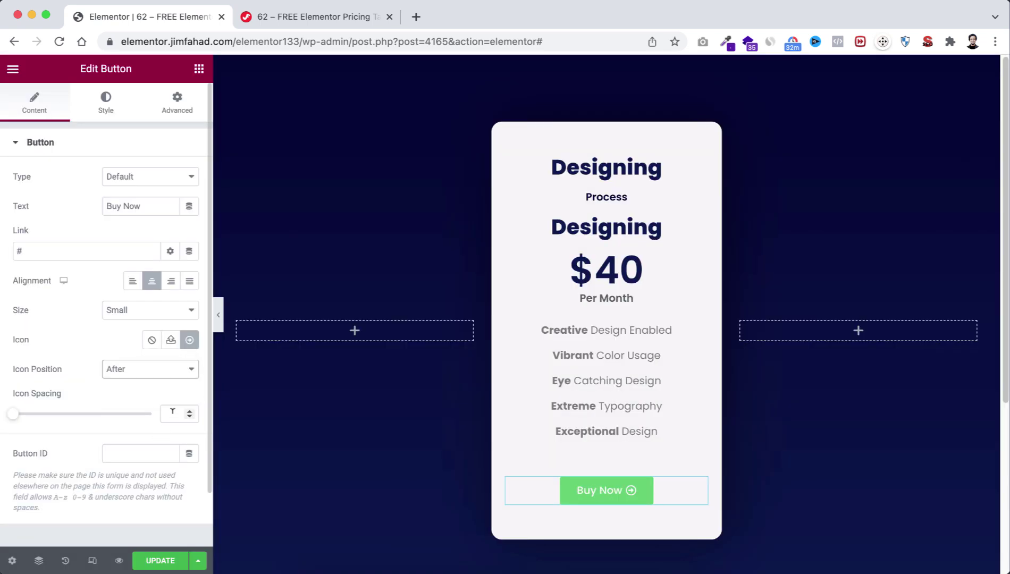
left_click(165, 414)
- Set icon spacing to 15 and give the button a navy #0c174e background
type("15")
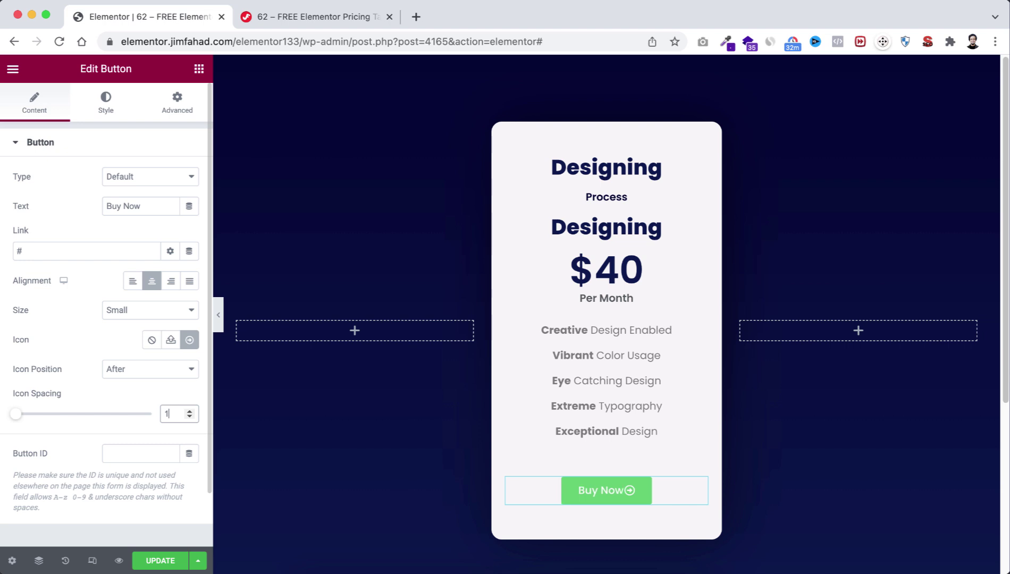
left_click(108, 104)
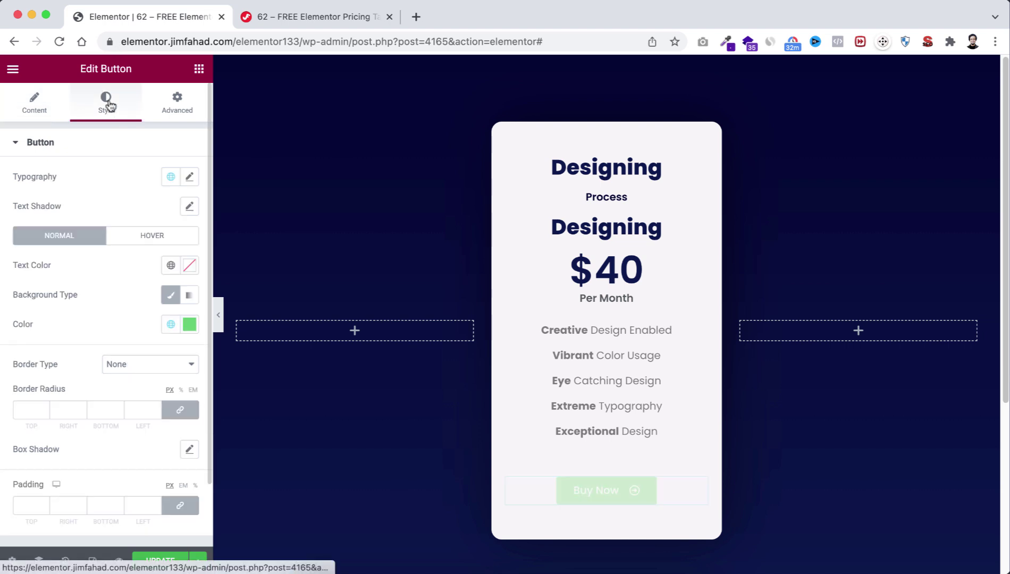
left_click(189, 324)
type("#0c174e")
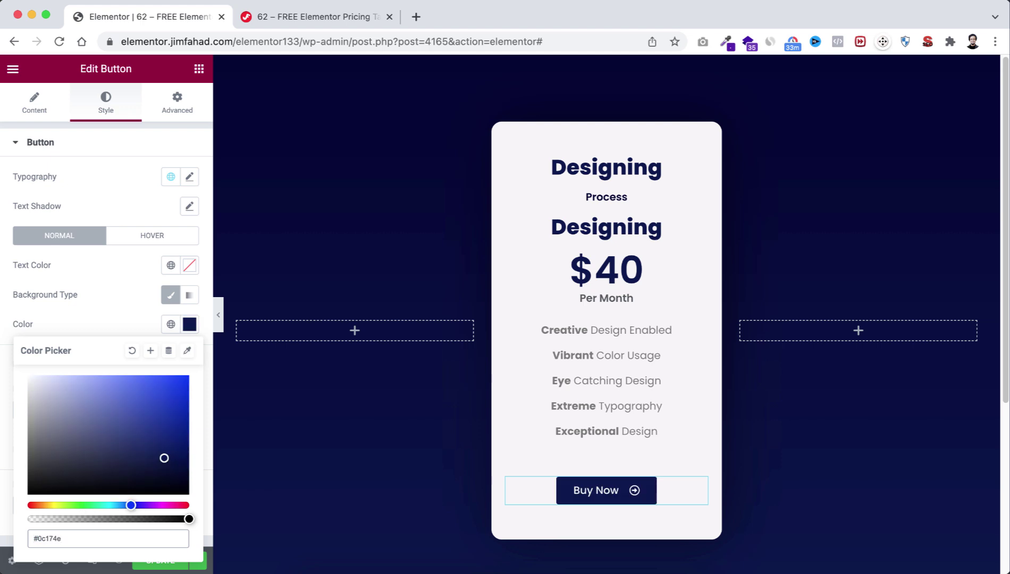
- Make the button turn pink #f2275a on hover and round its corners to 25 px
left_click(162, 234)
left_click(190, 324)
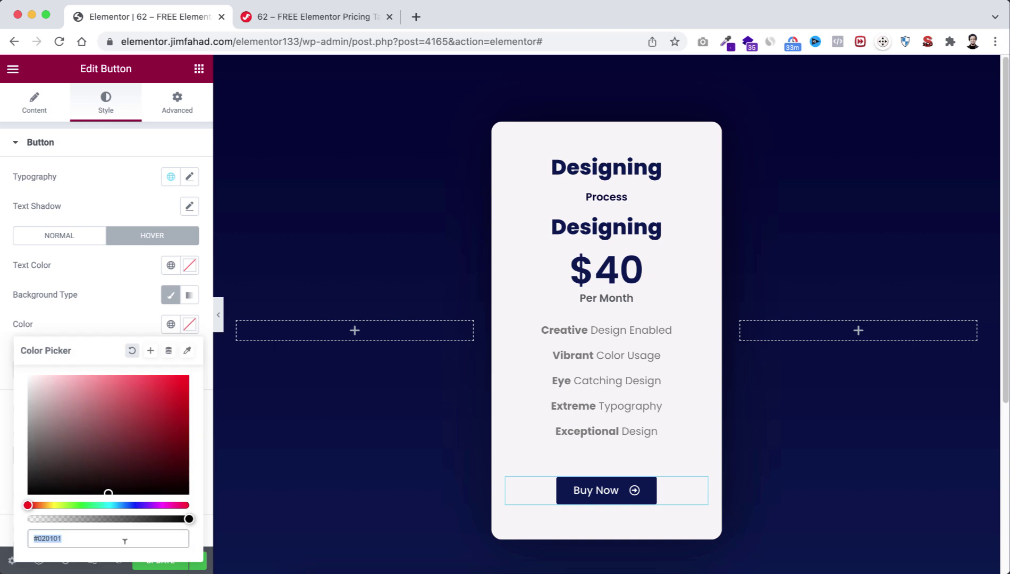
type("#f2275a")
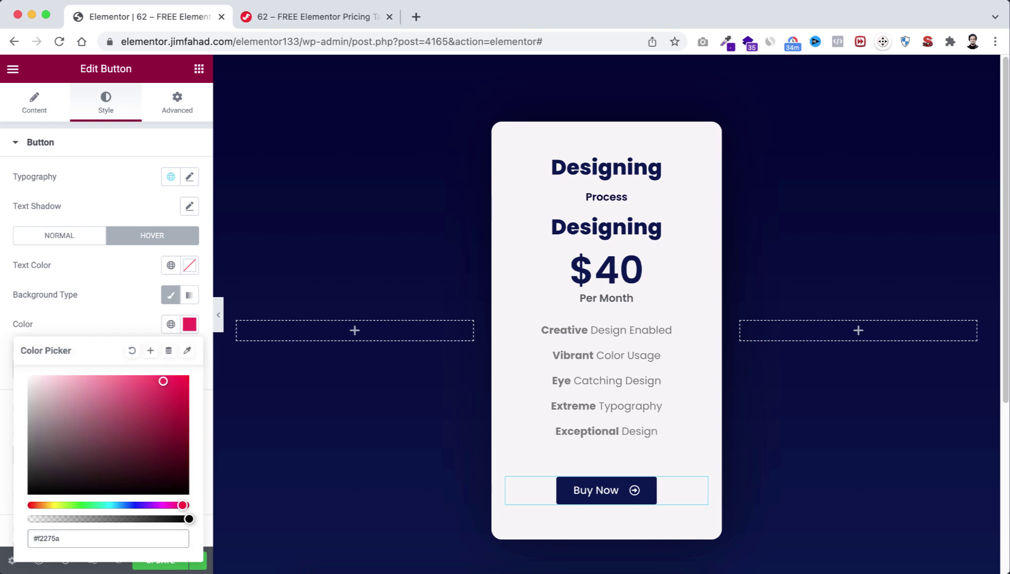
left_click(59, 235)
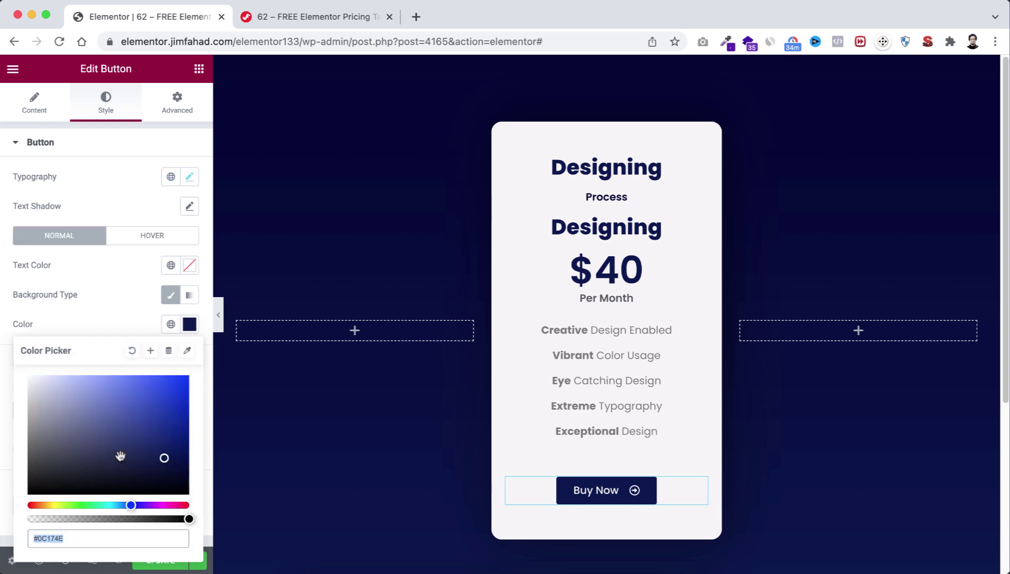
left_click(117, 307)
left_click(30, 410)
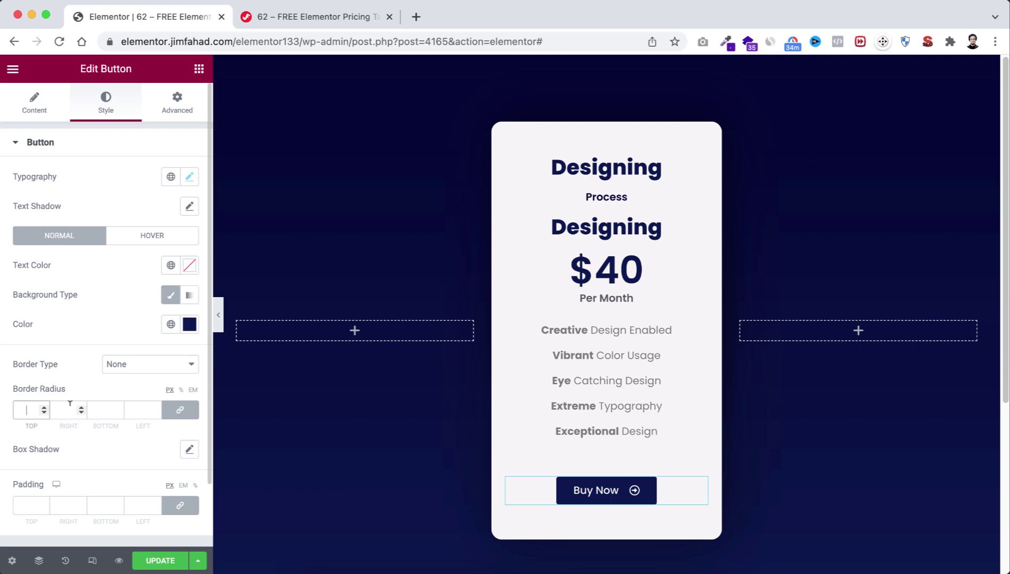
type("25")
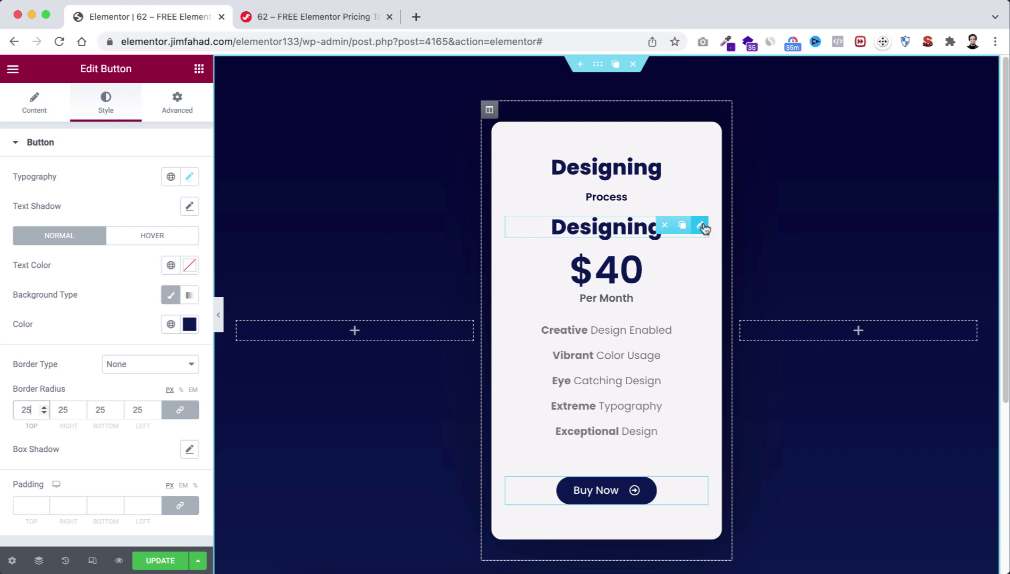
- Change the second Designing heading's text to '40' and right-align it
left_click(701, 226)
left_click(85, 193)
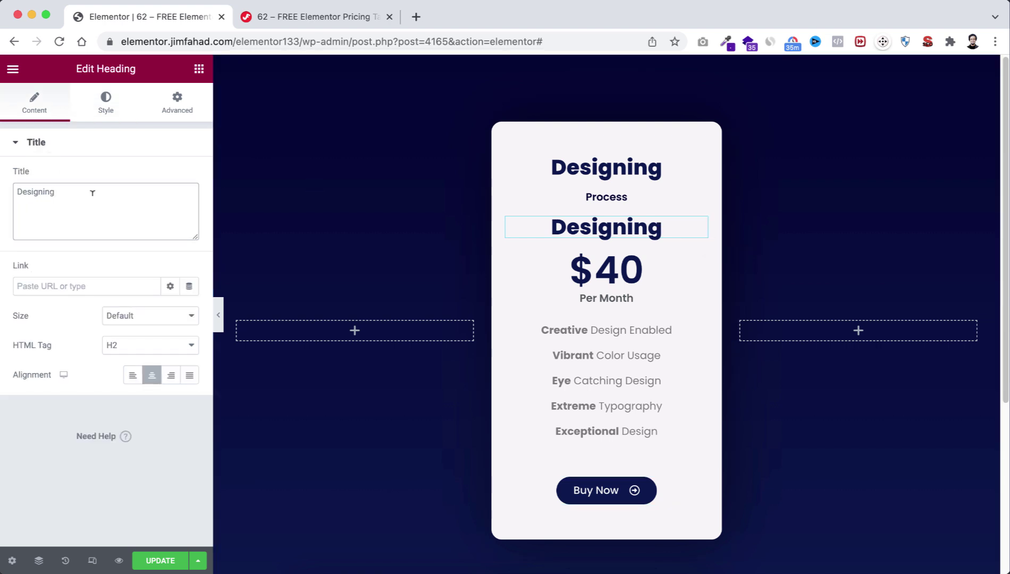
key("ctrl+a")
type("40")
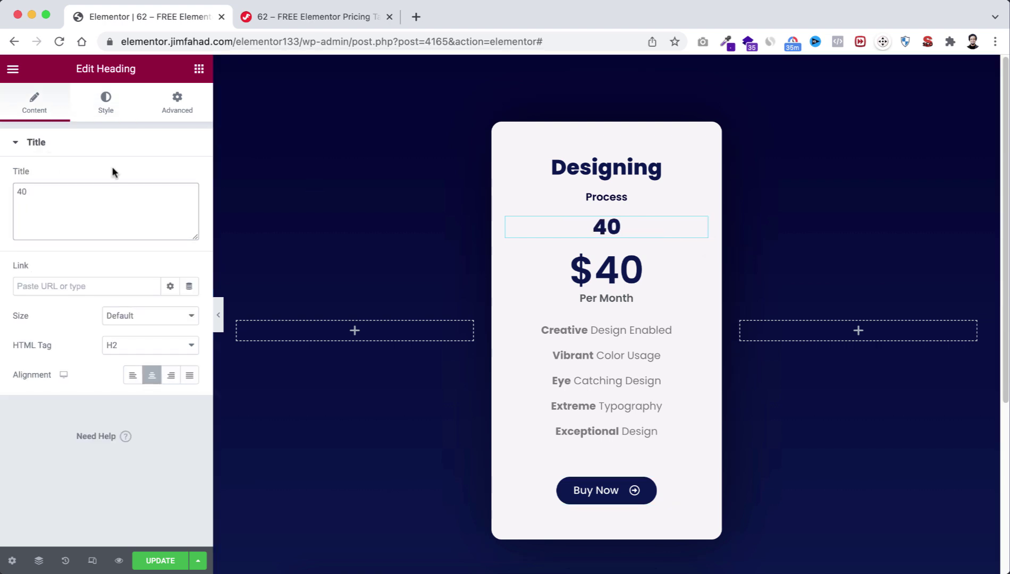
left_click(170, 377)
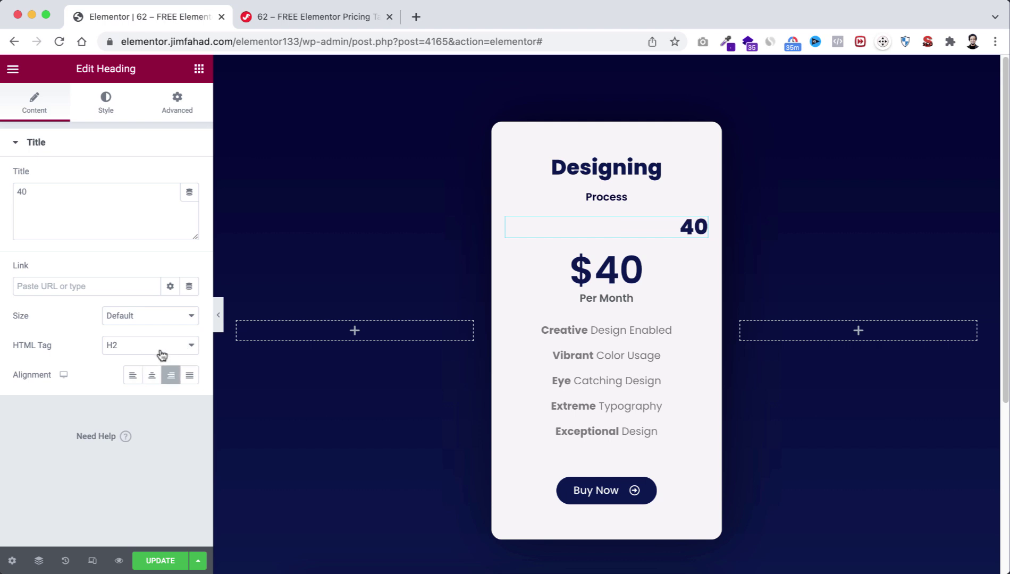
- Style the 40 with size 200px, weight 800, line height 0 and colour #0c174e1f
left_click(114, 100)
left_click(190, 207)
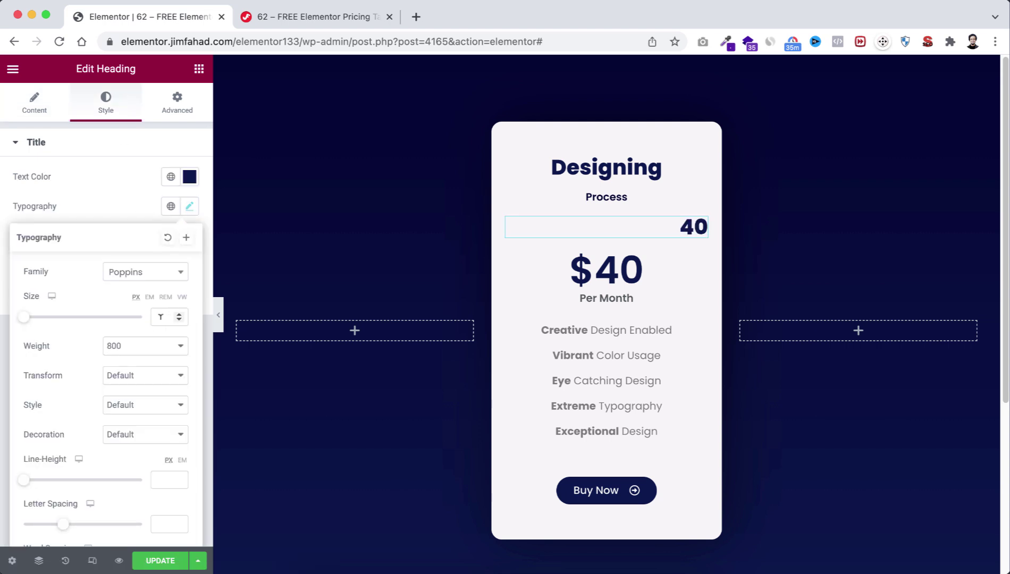
left_click(160, 317)
type("200")
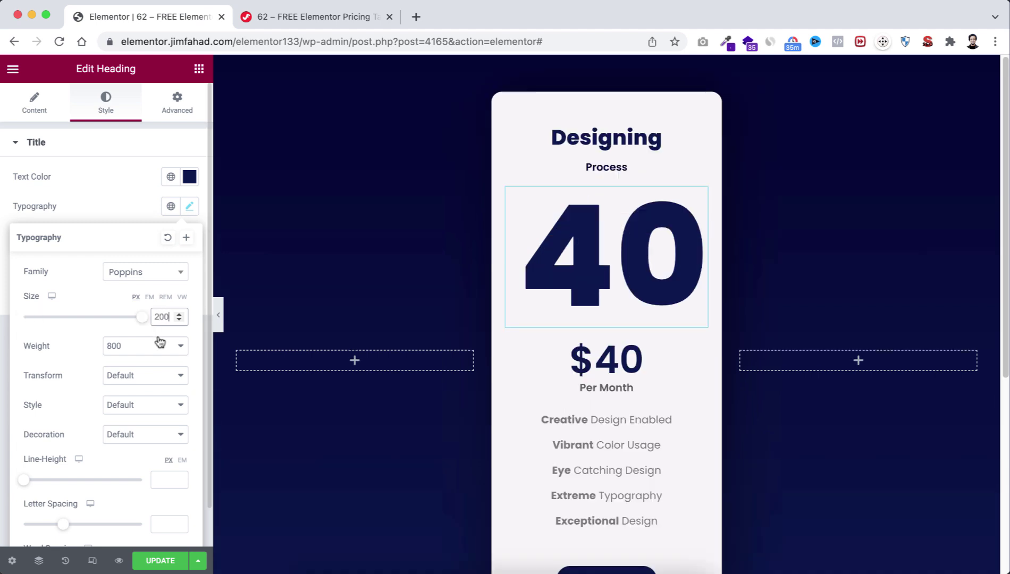
left_click(160, 344)
left_click(161, 353)
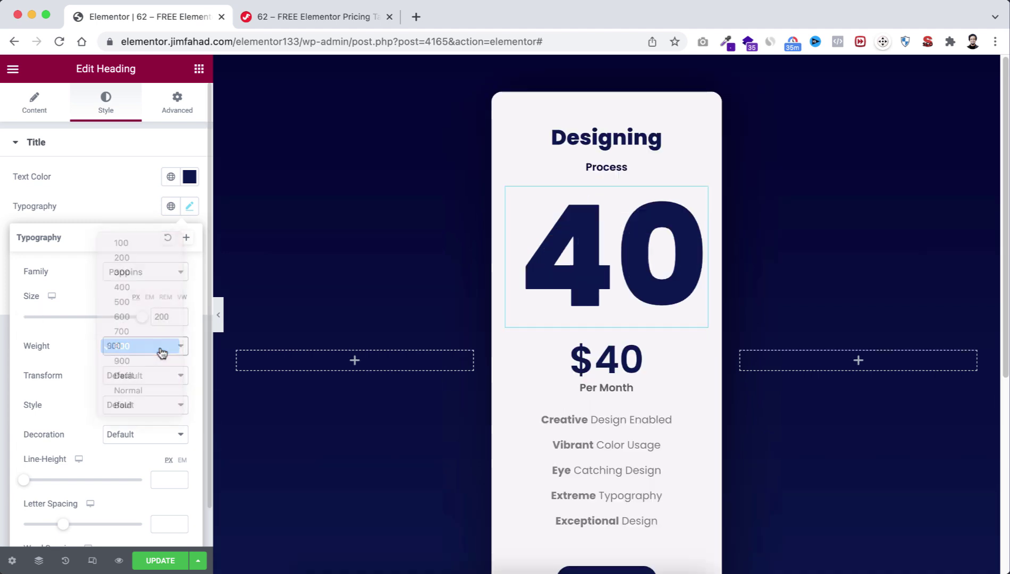
left_click(159, 480)
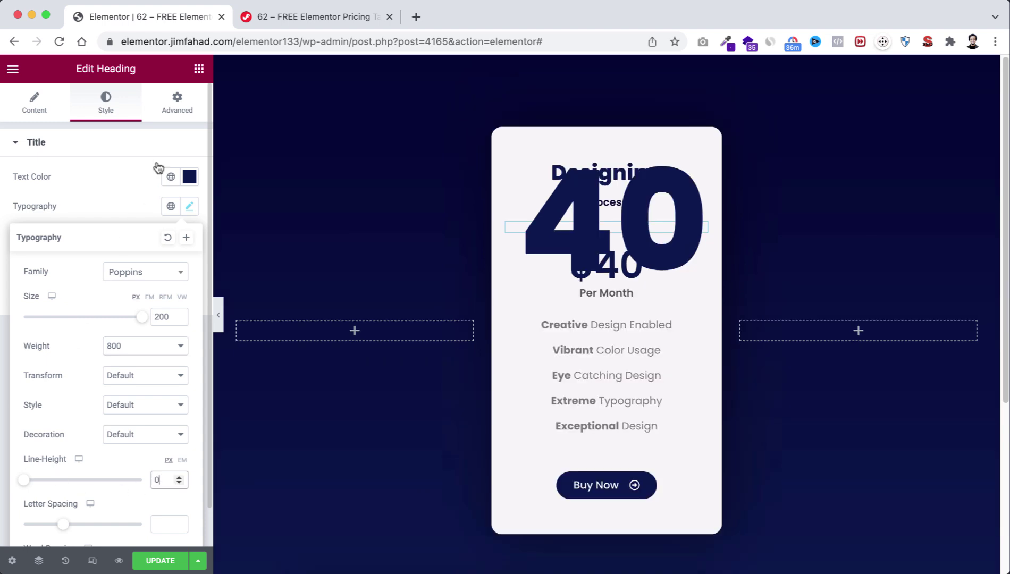
left_click(190, 176)
key("Left")
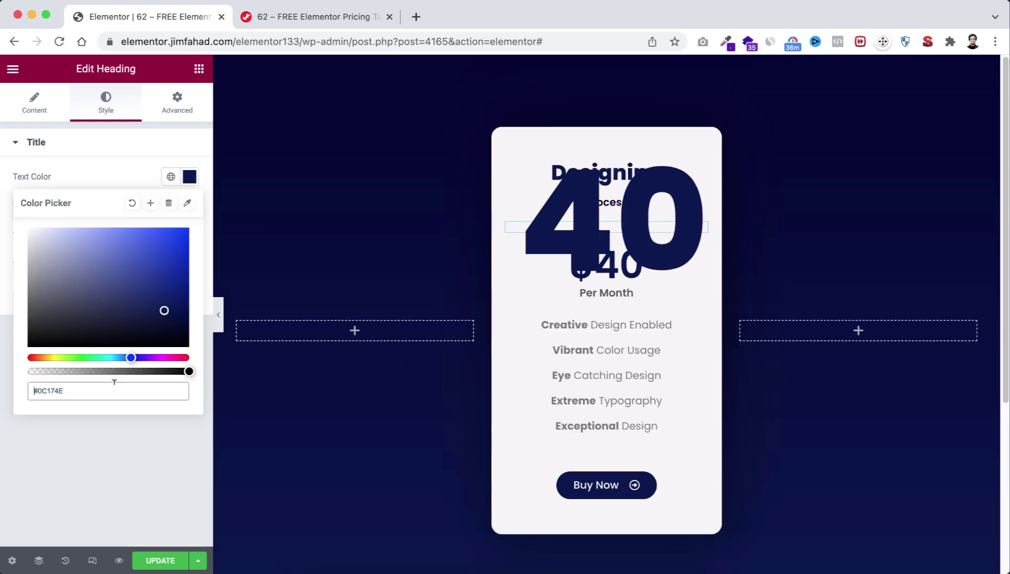
type("1f")
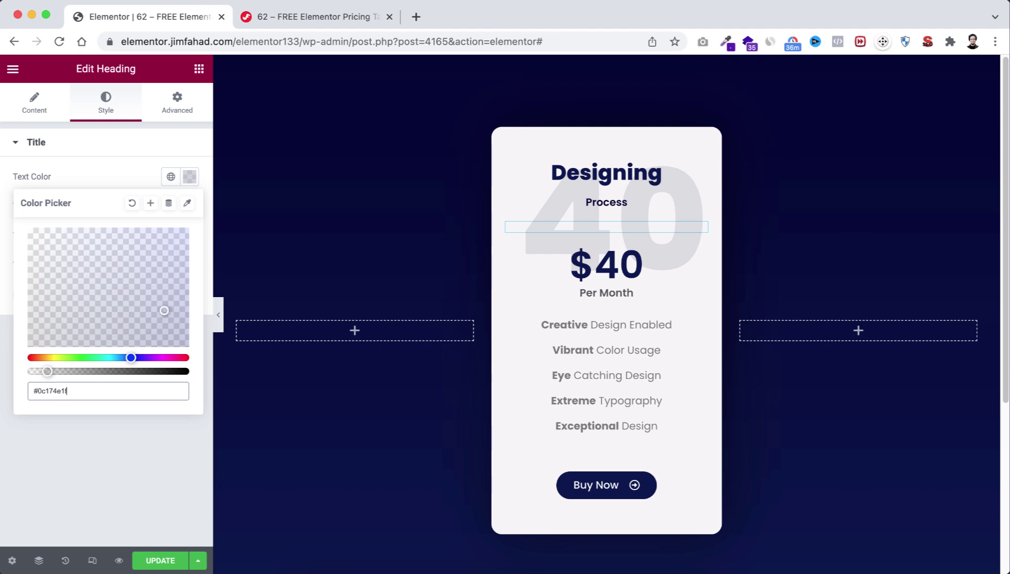
- Unlink the 40 heading's margins and set top to -70 and right to -35
left_click(178, 107)
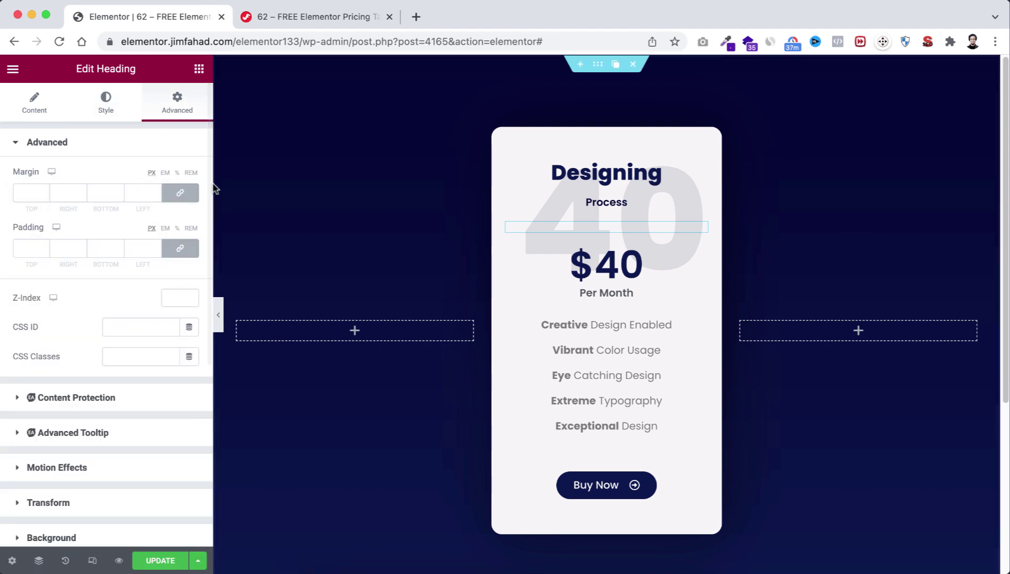
left_click(181, 192)
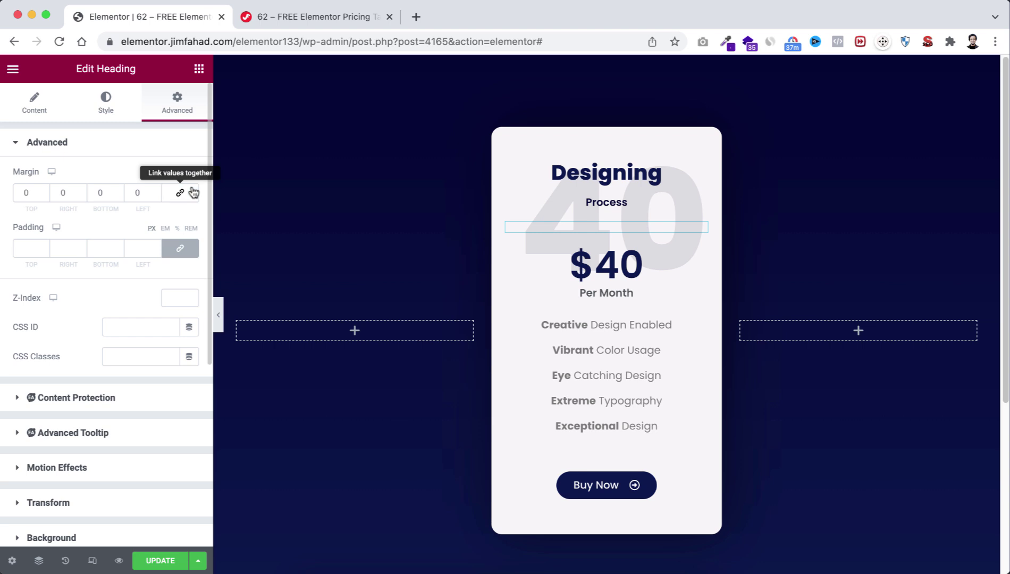
double_click(35, 185)
type("-70")
key("Tab")
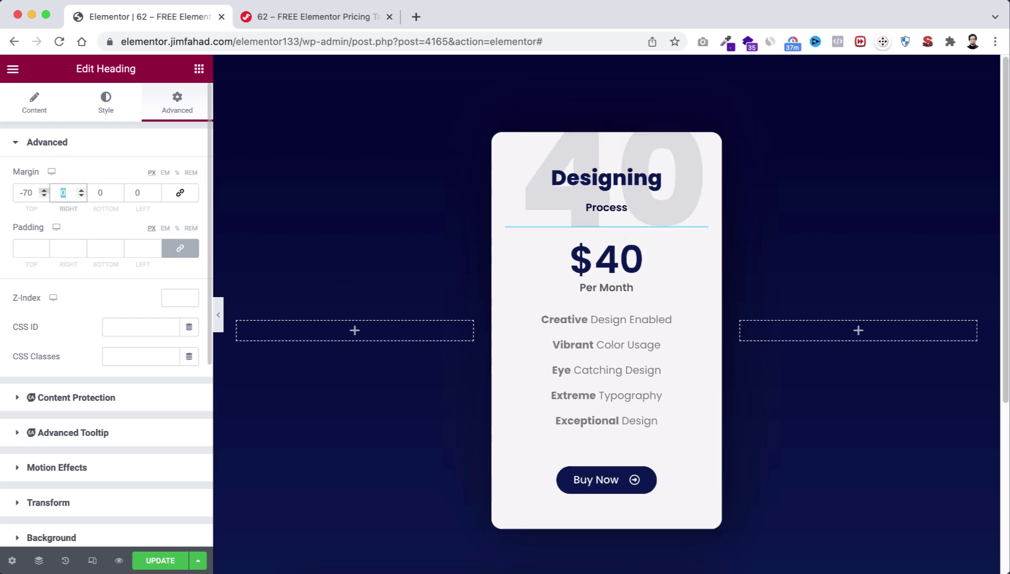
type("-3")
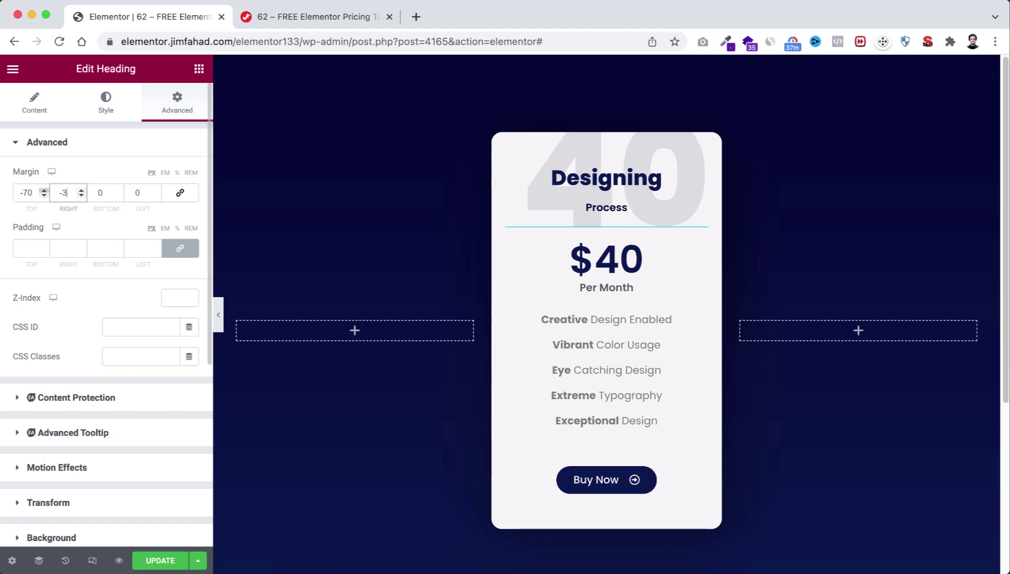
type("5")
key("Tab")
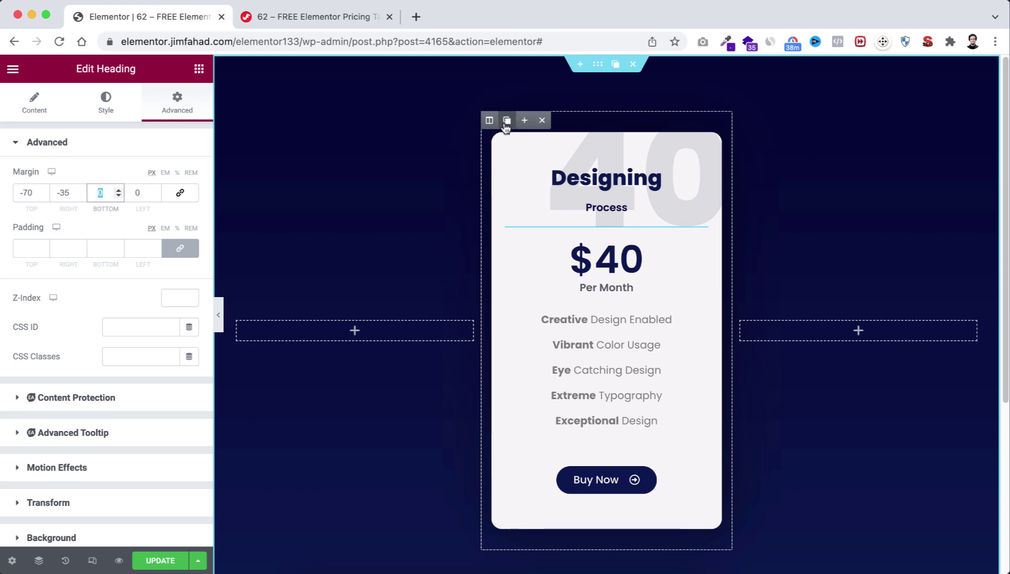
- Duplicate the pricing card column twice and delete the empty left and right columns
left_click(506, 121)
left_click(444, 118)
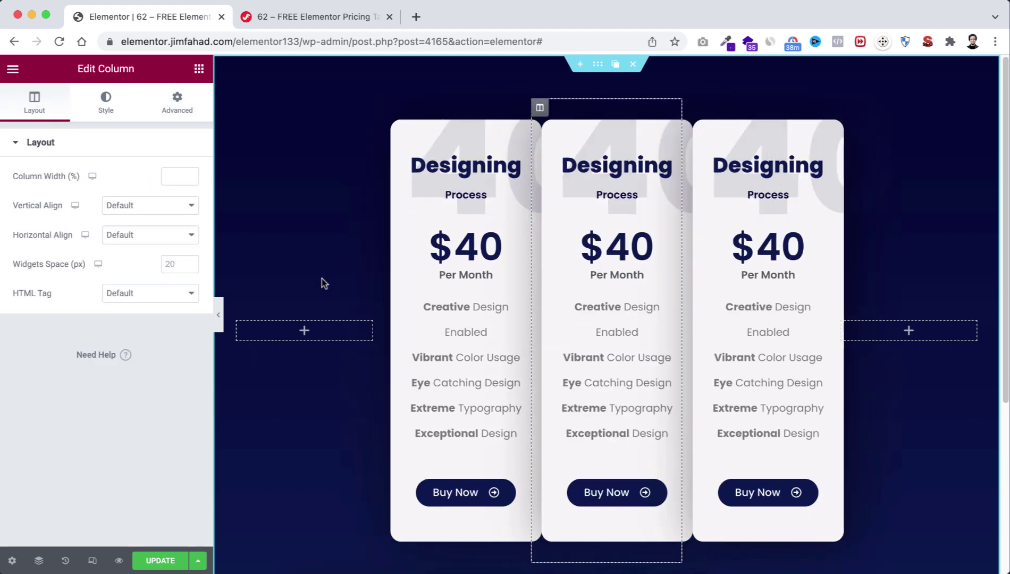
mouse_move(255, 321)
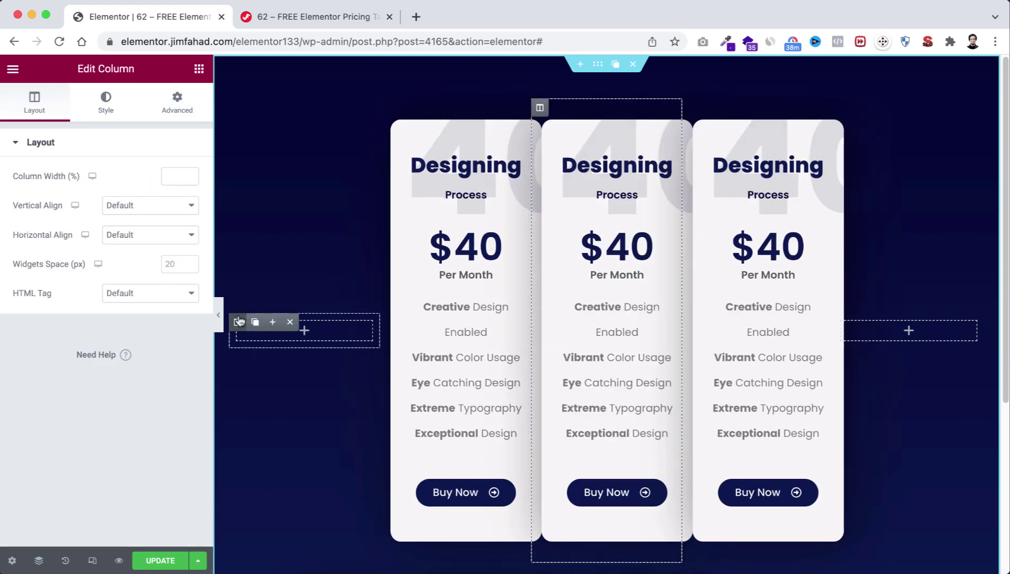
left_click(290, 322)
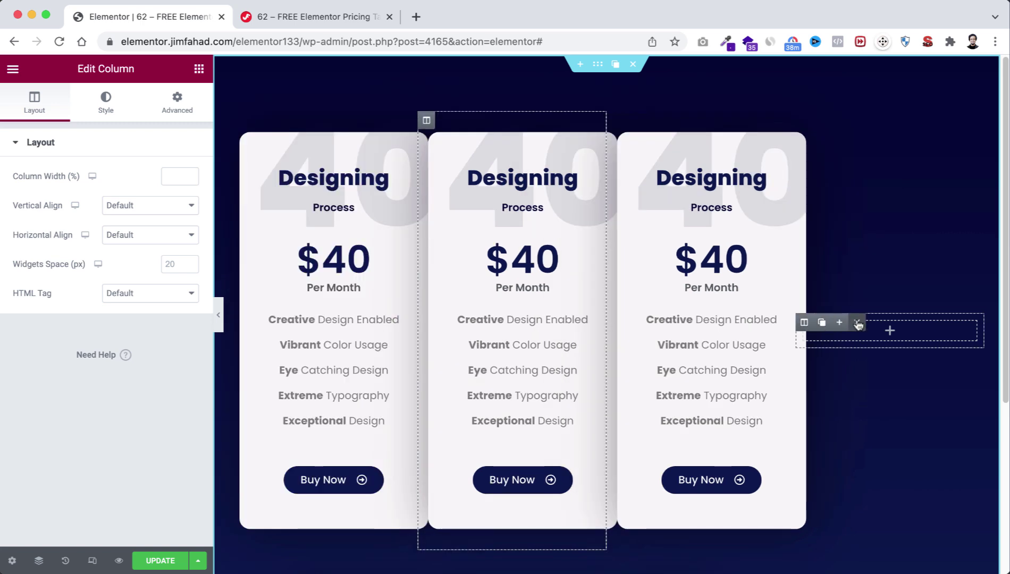
left_click(858, 323)
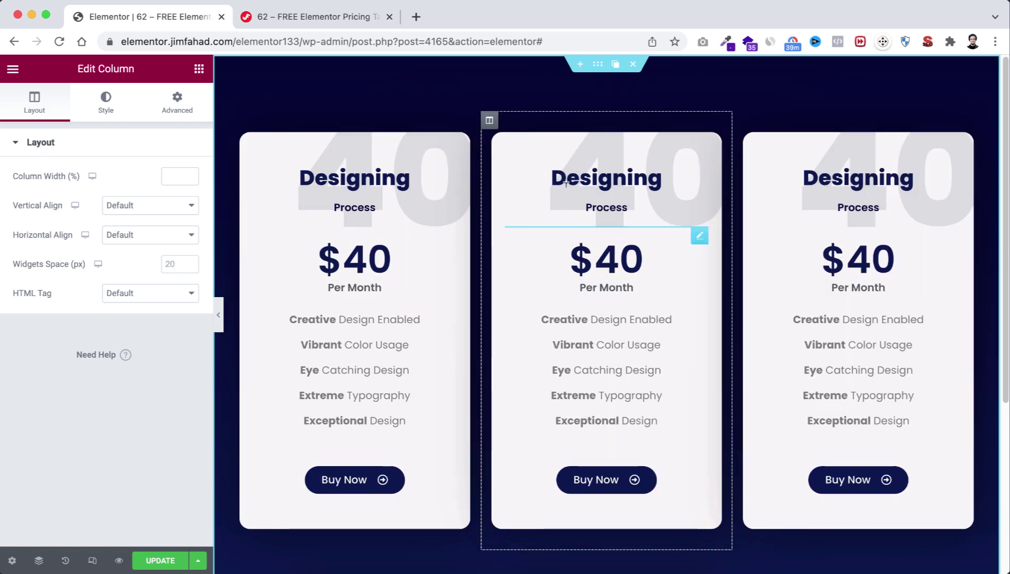
- Change the middle card to 'Developing' with a $60 price and background number 60
left_click(677, 176)
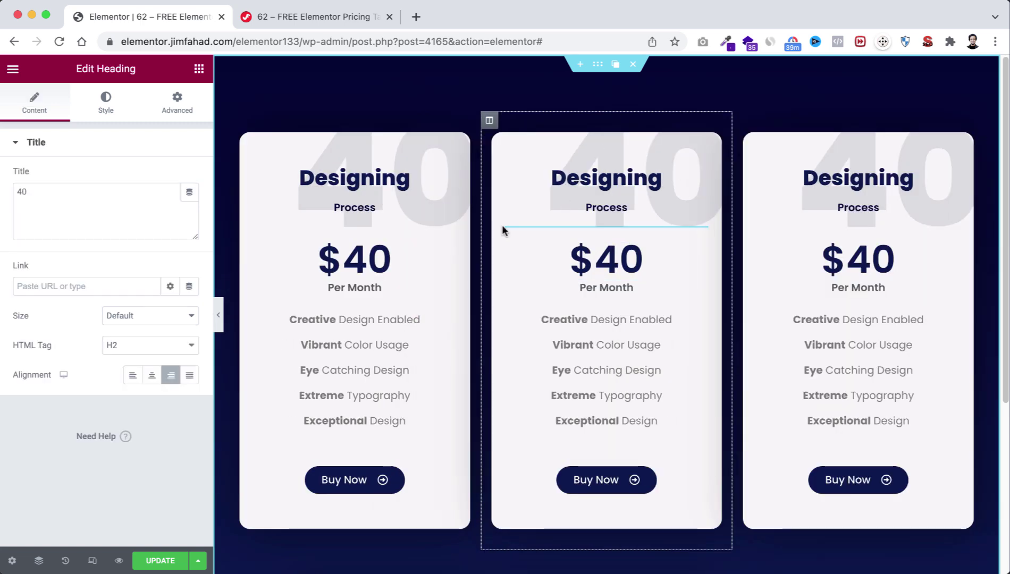
left_click(529, 177)
triple_click(169, 201)
type("Develo")
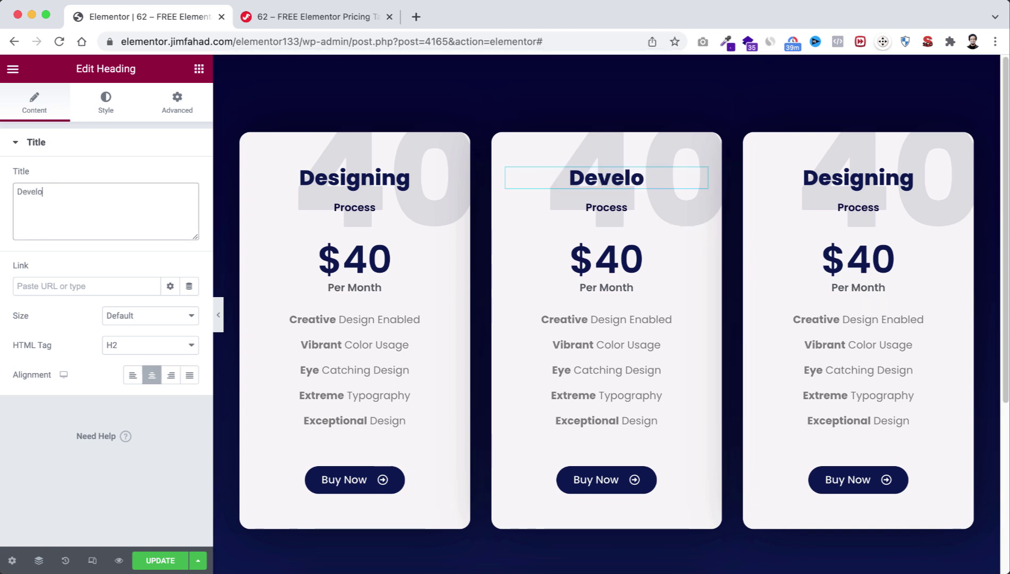
type("ping")
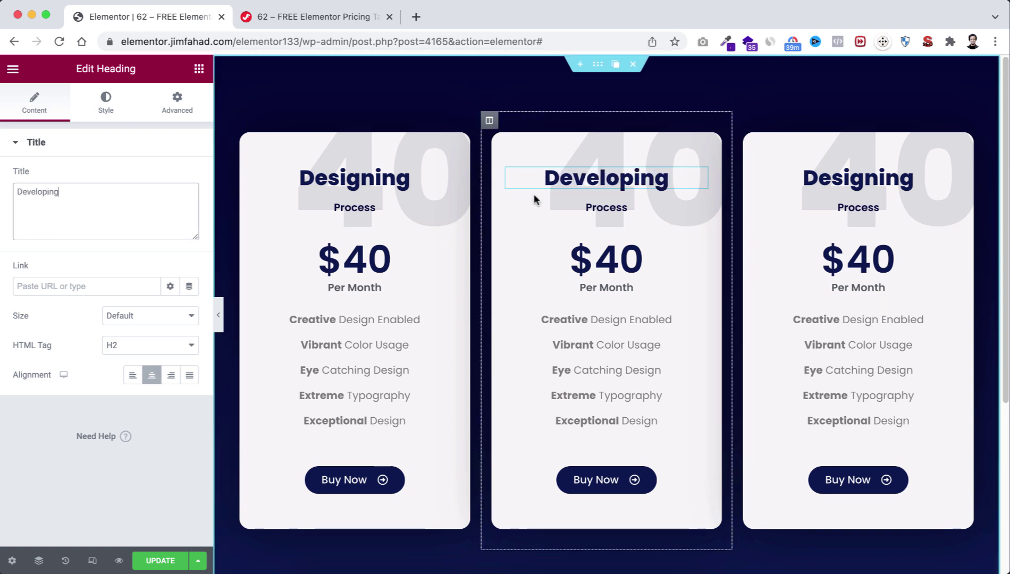
left_click(539, 270)
left_click(49, 189)
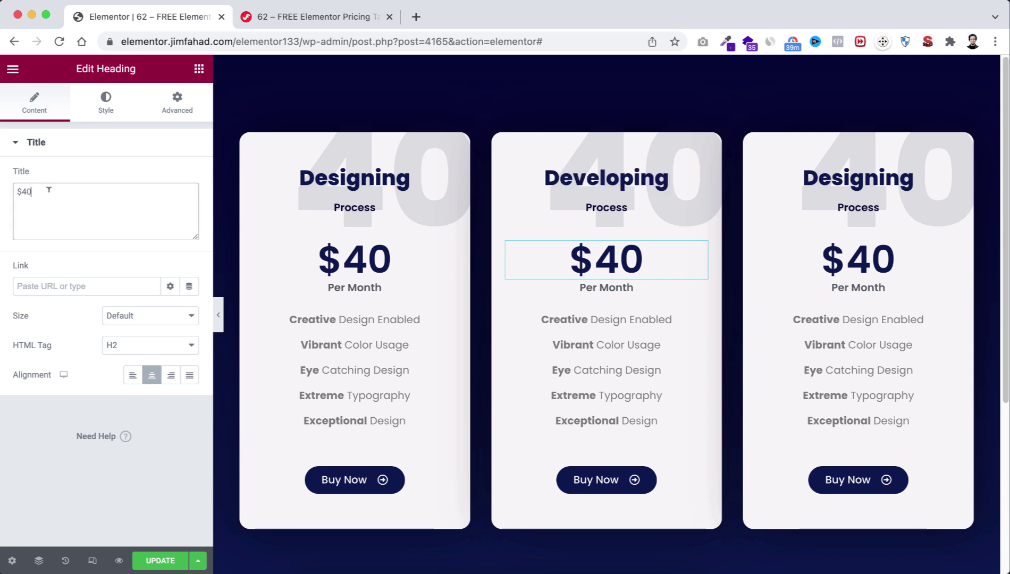
key("BackSpace")
key("BackSpace")
type("60")
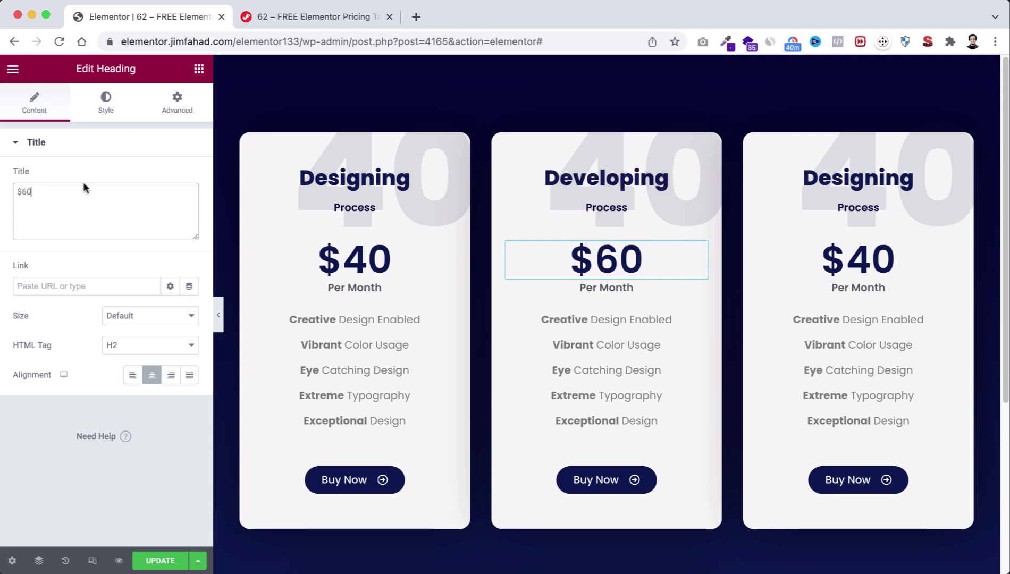
left_click(713, 155)
key("BackSpace")
key("BackSpace")
type("60")
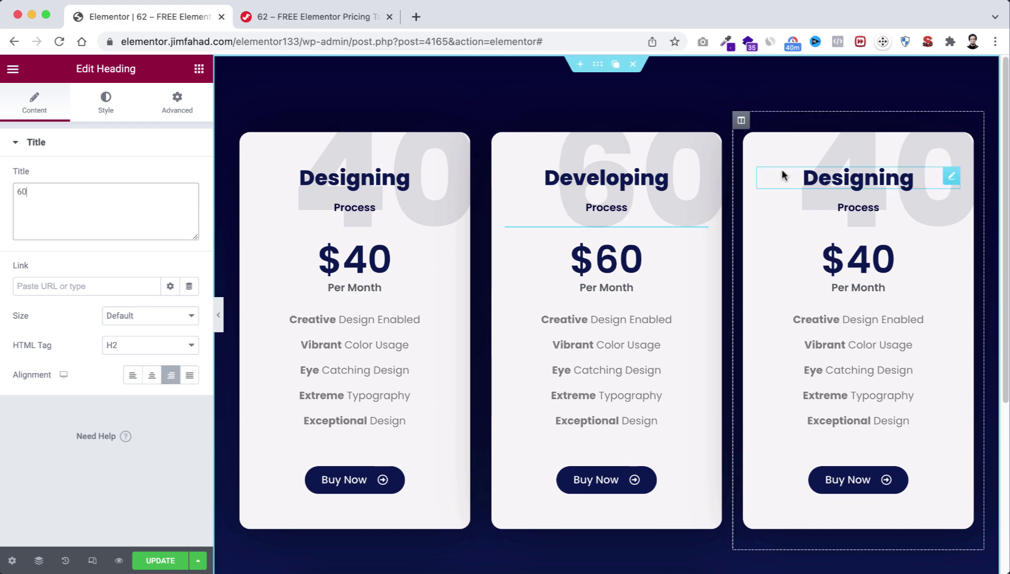
- Change the third card to 'Supporting' with an $80 price and background number 80
left_click(899, 172)
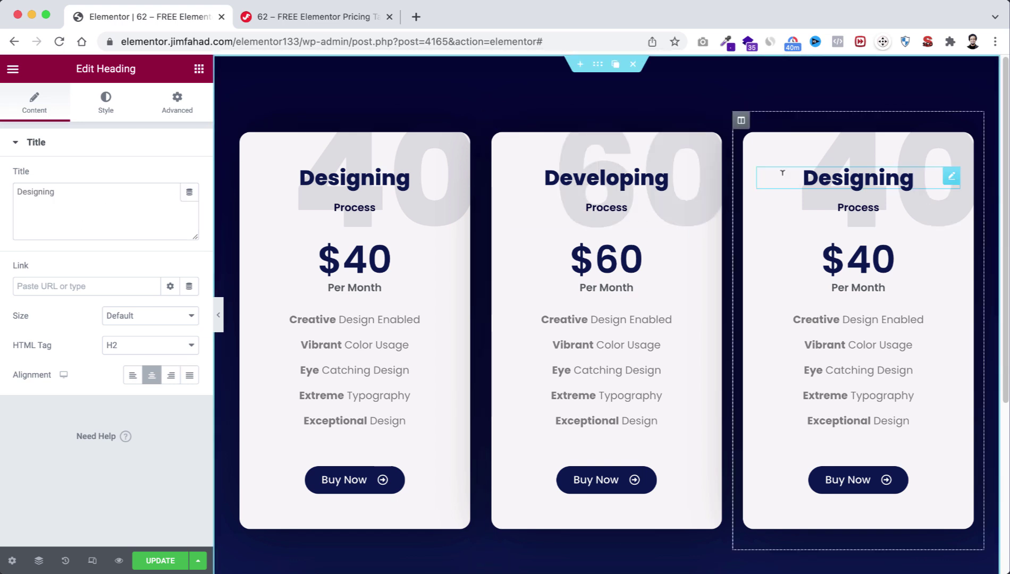
left_click(142, 189)
key("super+a")
type("Supporting")
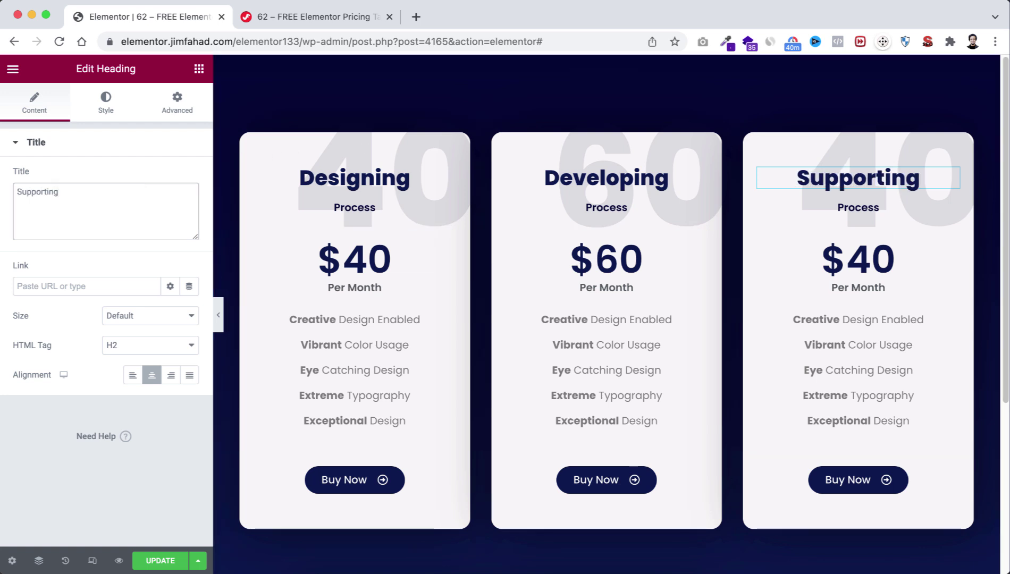
left_click(776, 253)
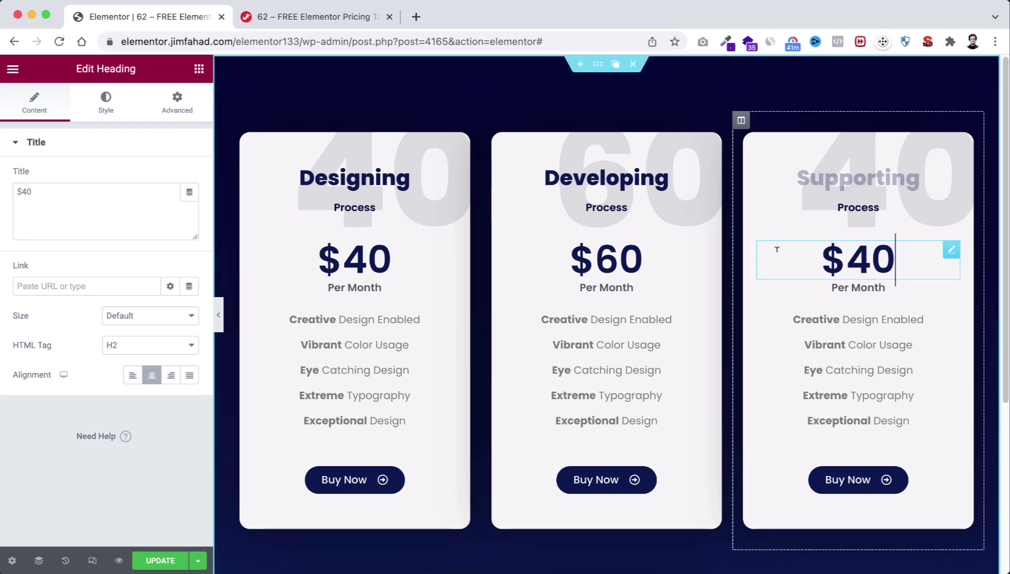
left_click(115, 192)
key("BackSpace")
key("BackSpace")
type("80")
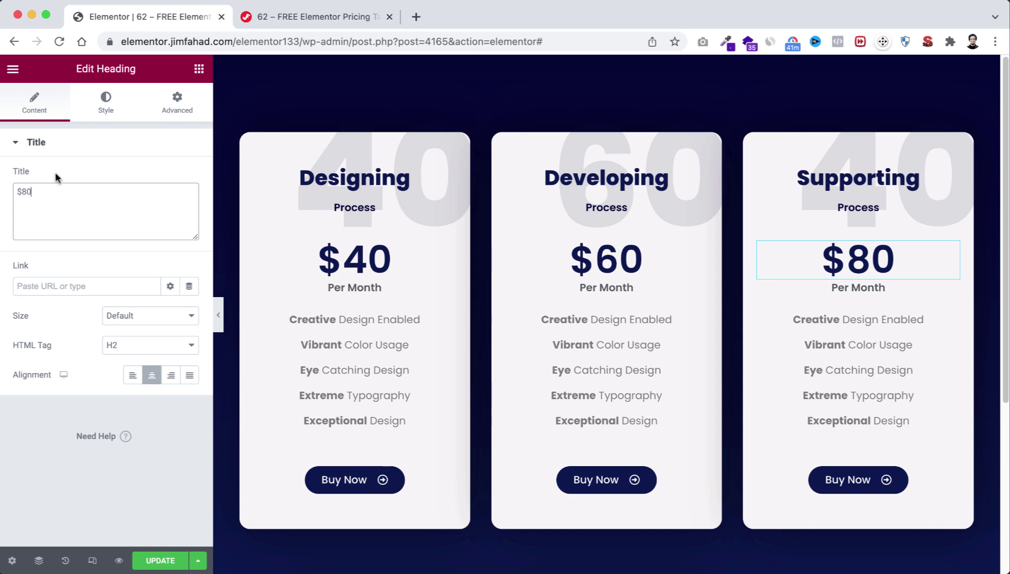
left_click(841, 149)
left_click(92, 187)
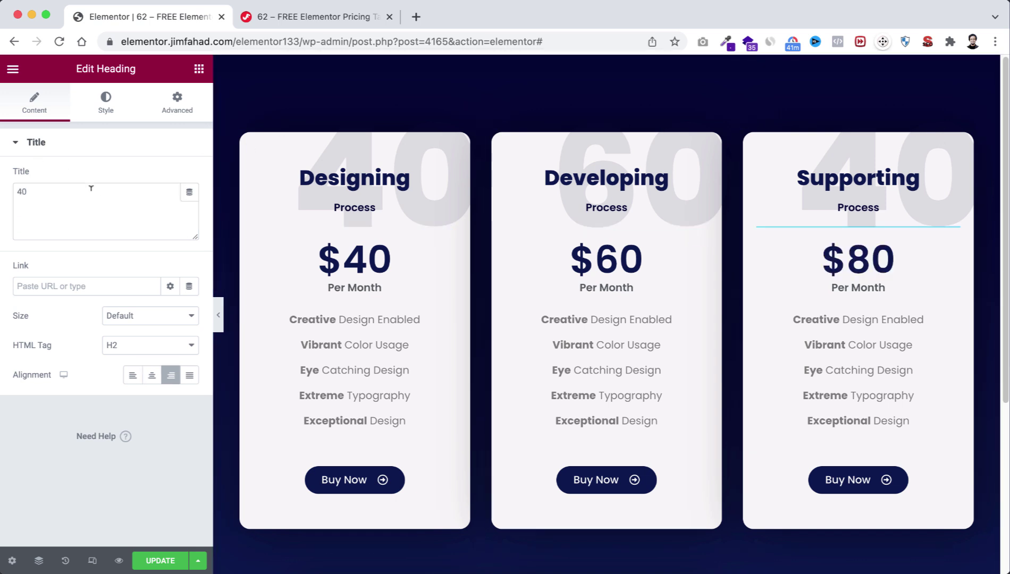
key("BackSpace")
key("BackSpace")
type("80")
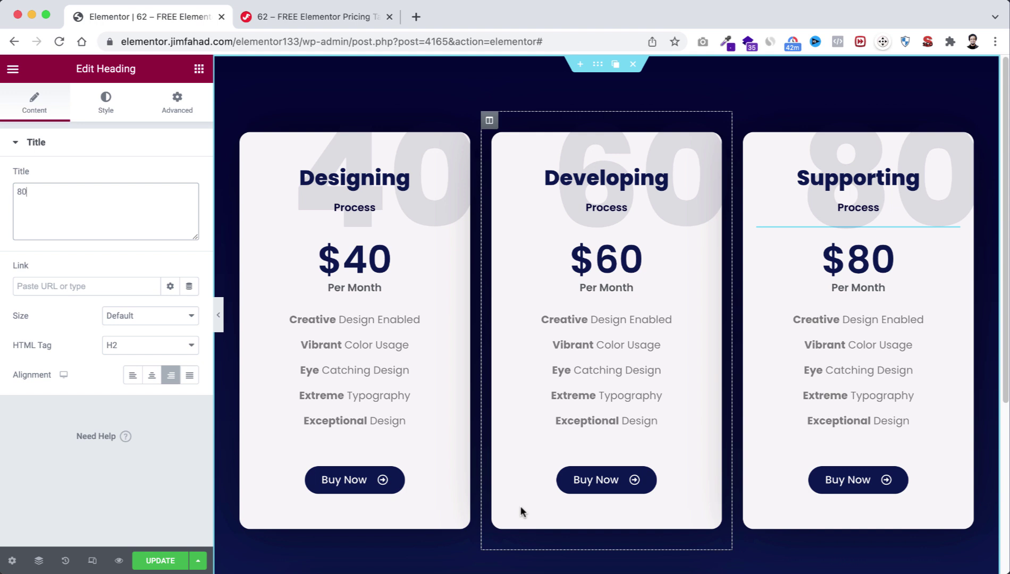
- Give the middle card's column a gradient background from pink #f2275a to navy #0c174e
left_click(490, 121)
left_click(109, 96)
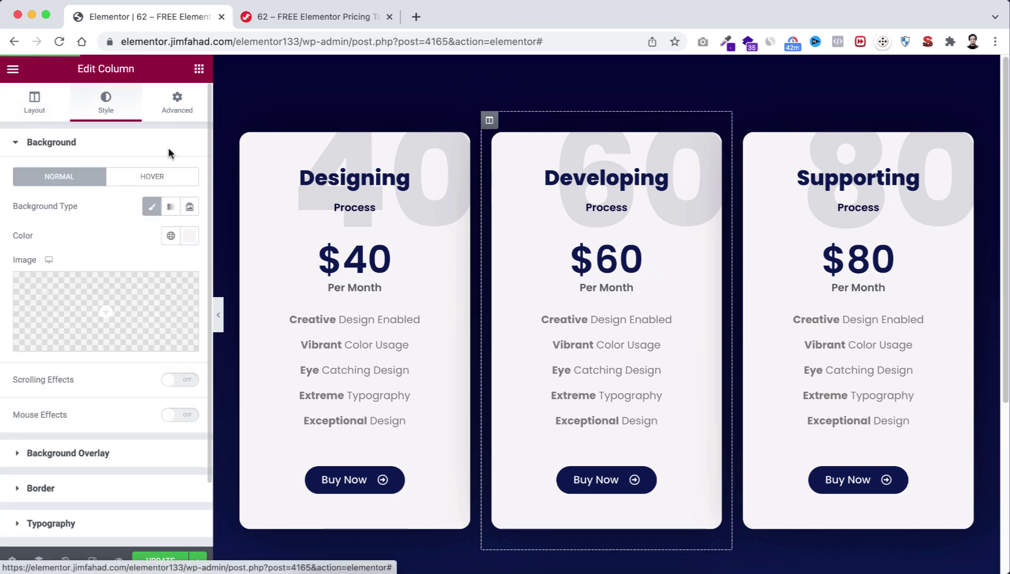
left_click(171, 207)
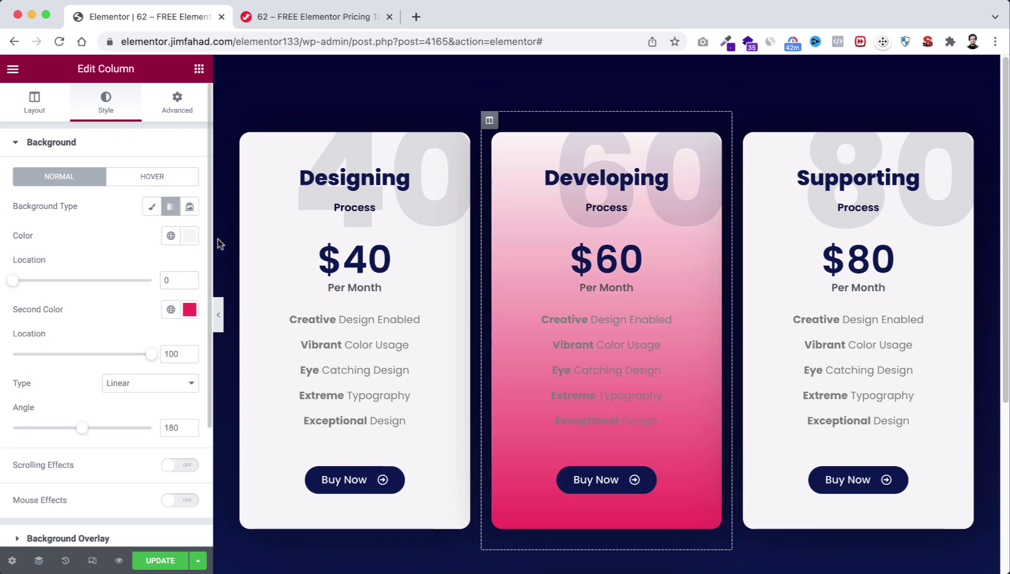
left_click(195, 240)
triple_click(79, 450)
type("#f2275a")
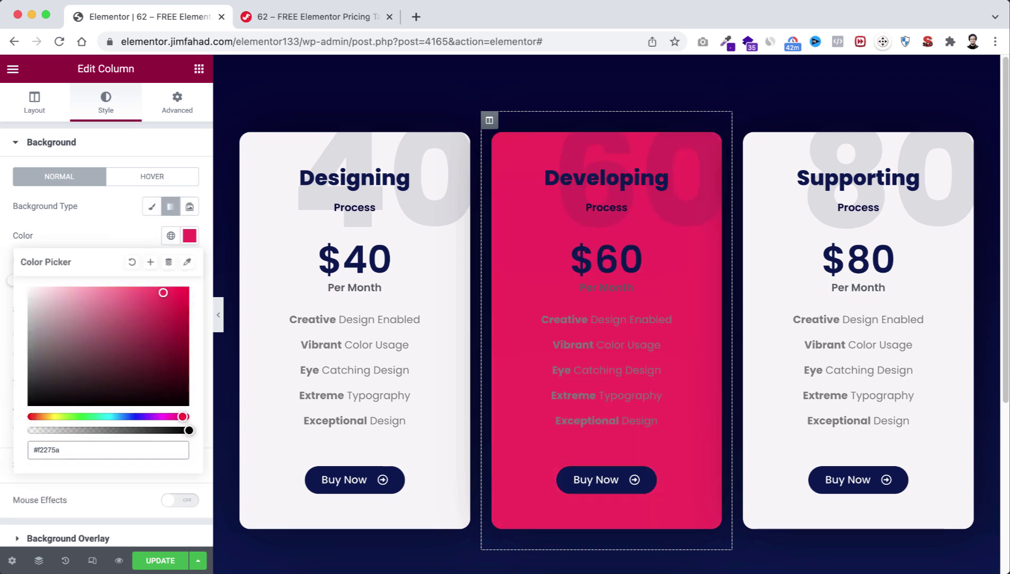
key("Escape")
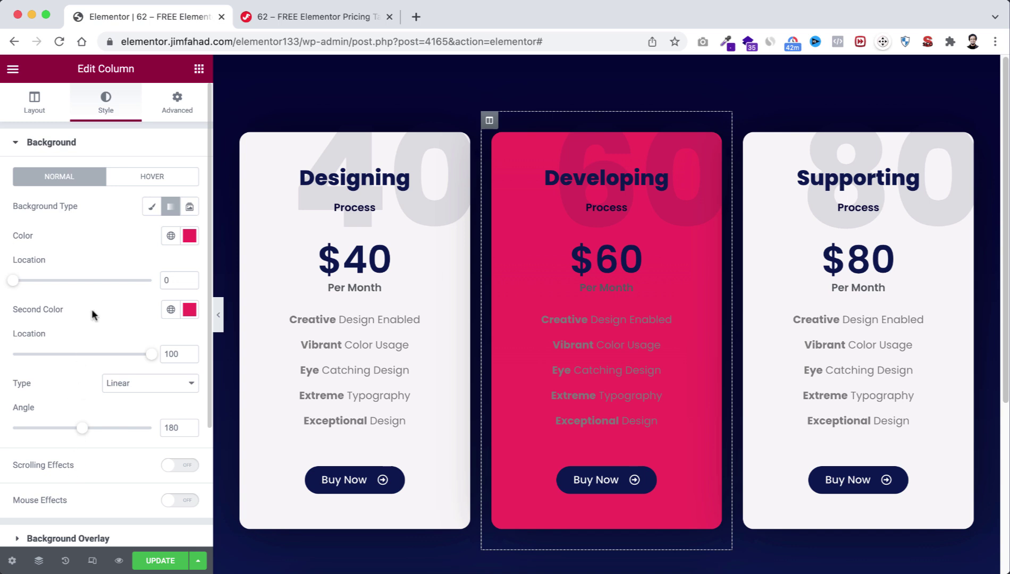
left_click(190, 310)
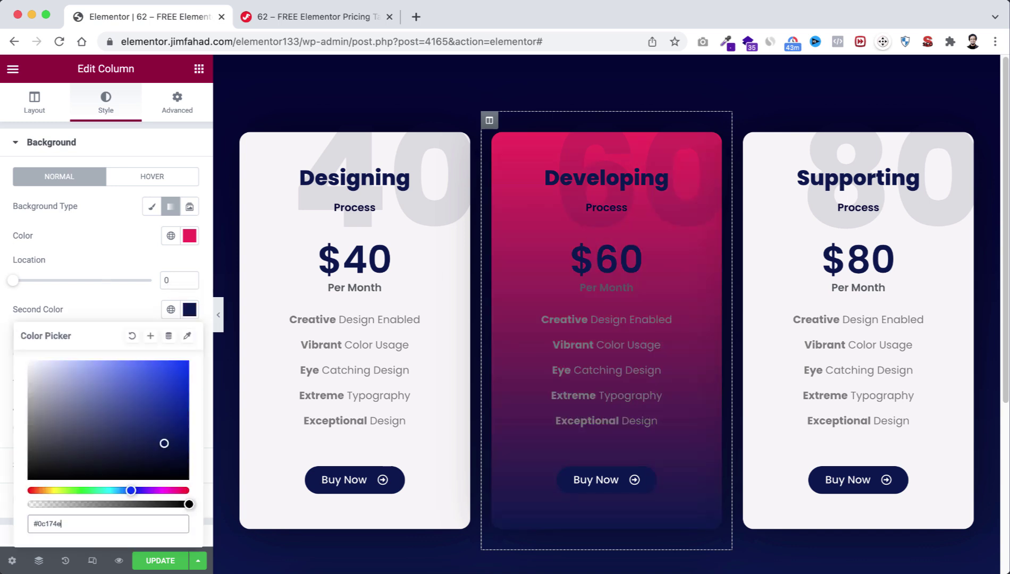
left_click(80, 513)
- Set the Developing heading, Process subtitle, $60 price and feature list text to white
left_click(528, 176)
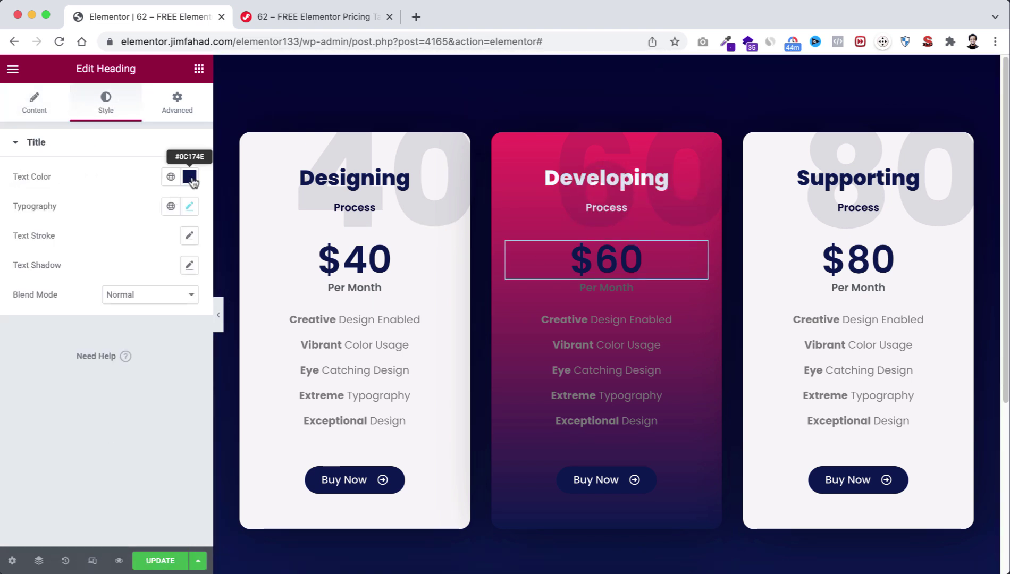
left_click(191, 177)
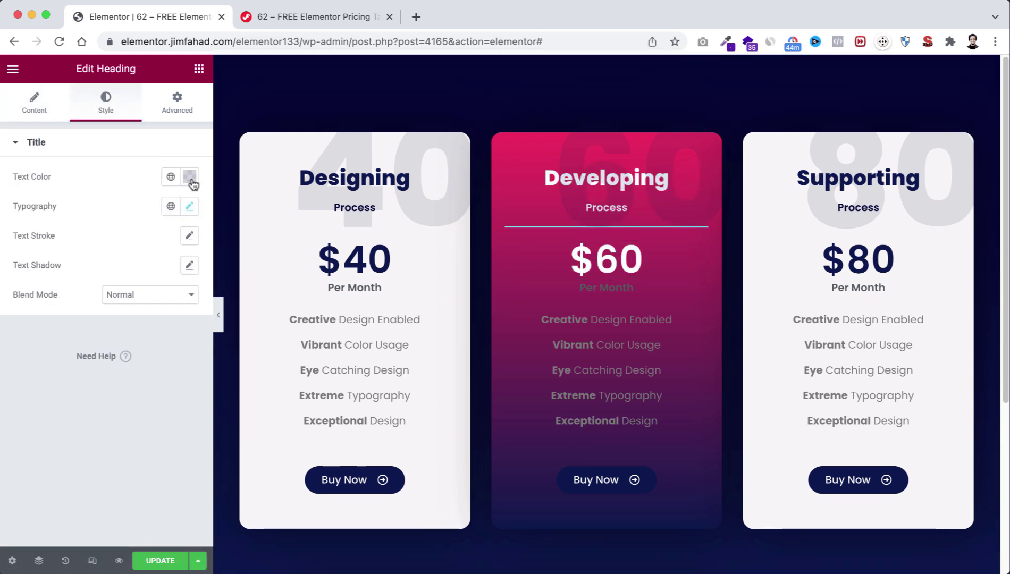
left_click(590, 285)
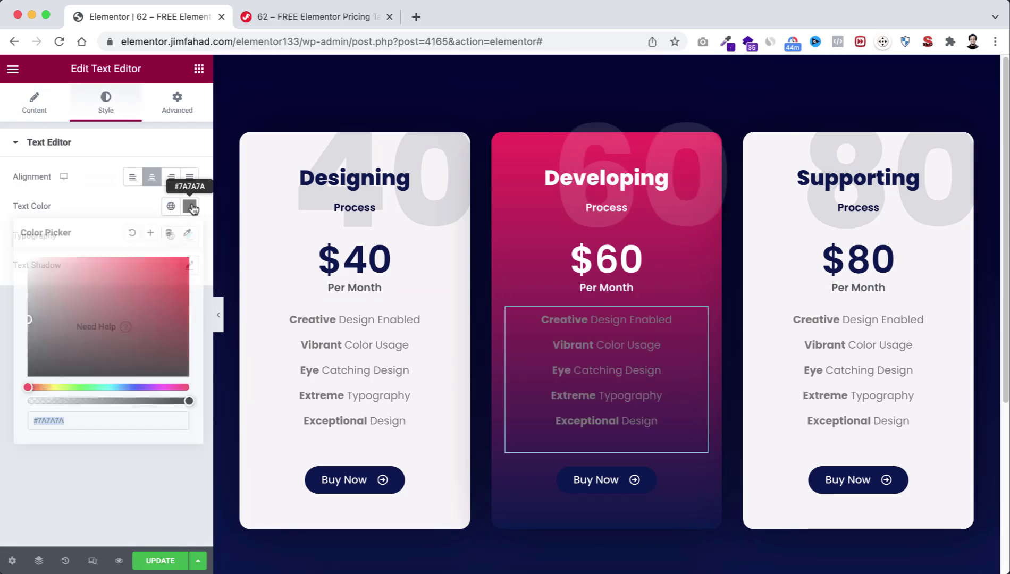
left_click(106, 364)
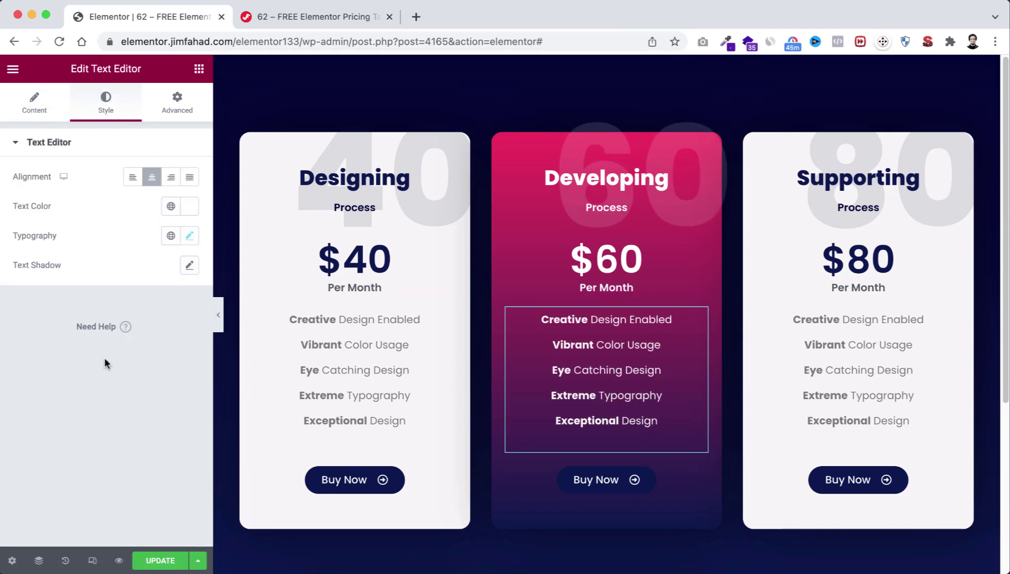
- Give the Developing Buy Now button a white hover background and #000000 hover text
left_click(540, 489)
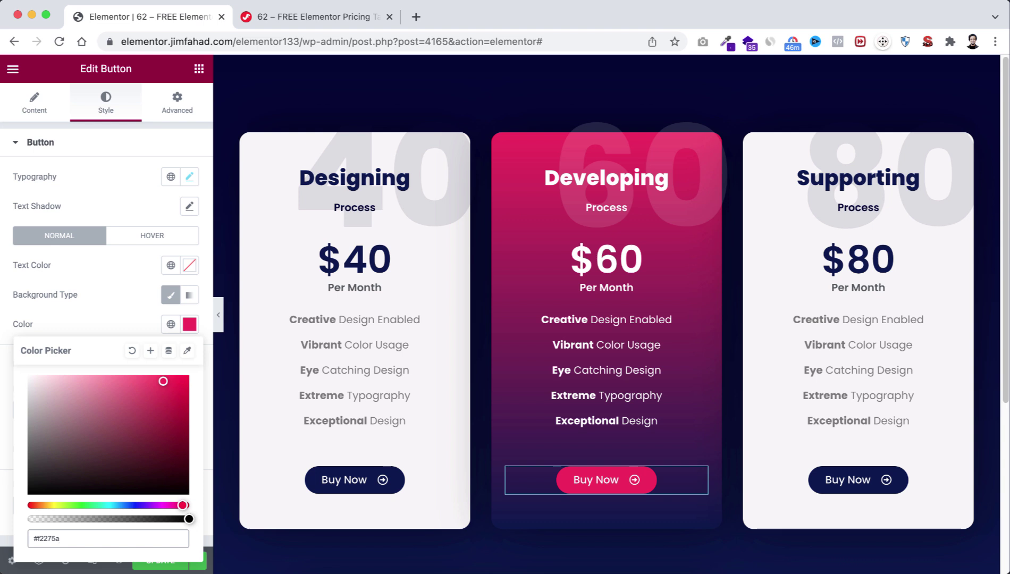
left_click(147, 235)
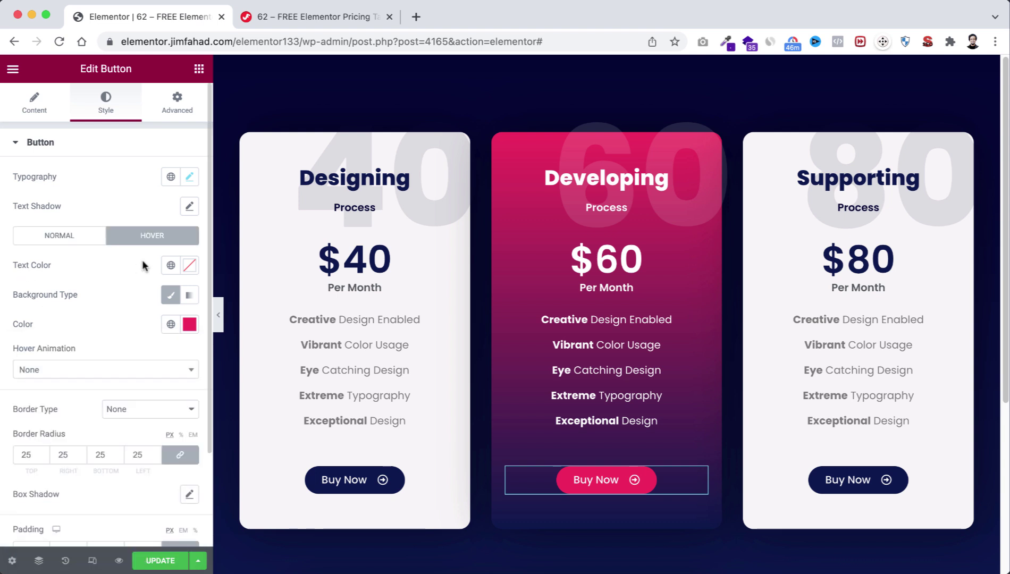
left_click(190, 325)
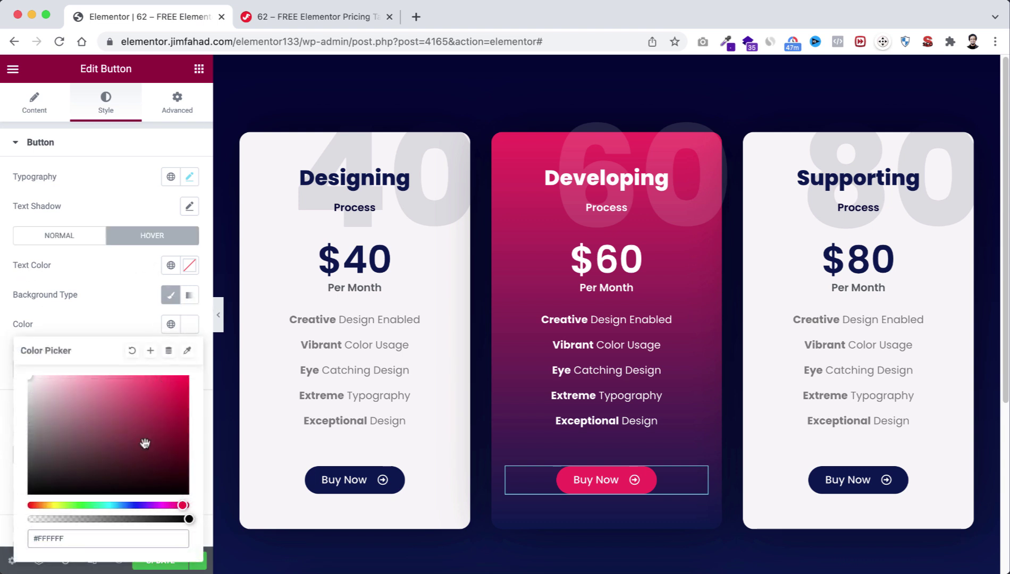
left_click(190, 265)
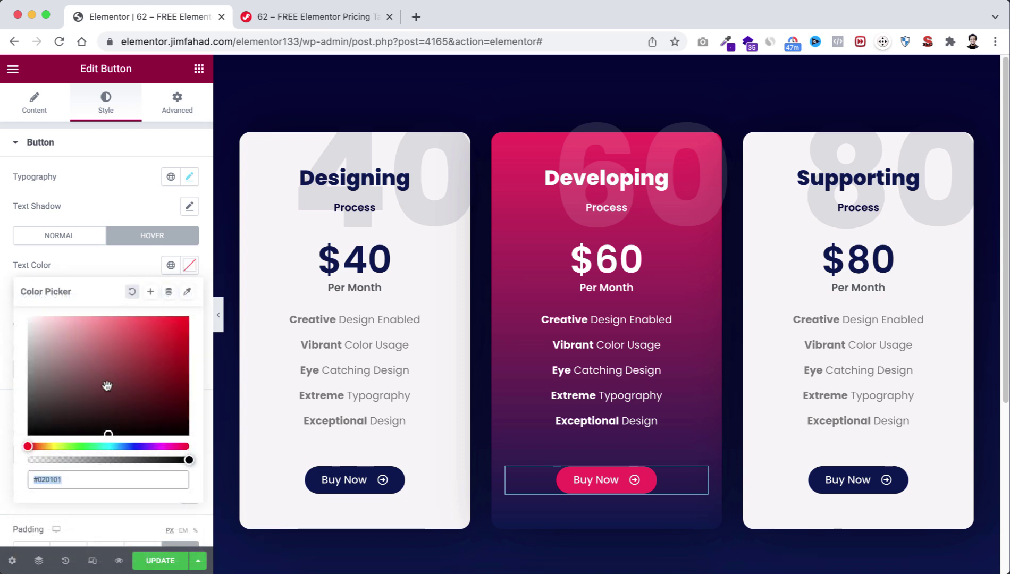
type("#000000")
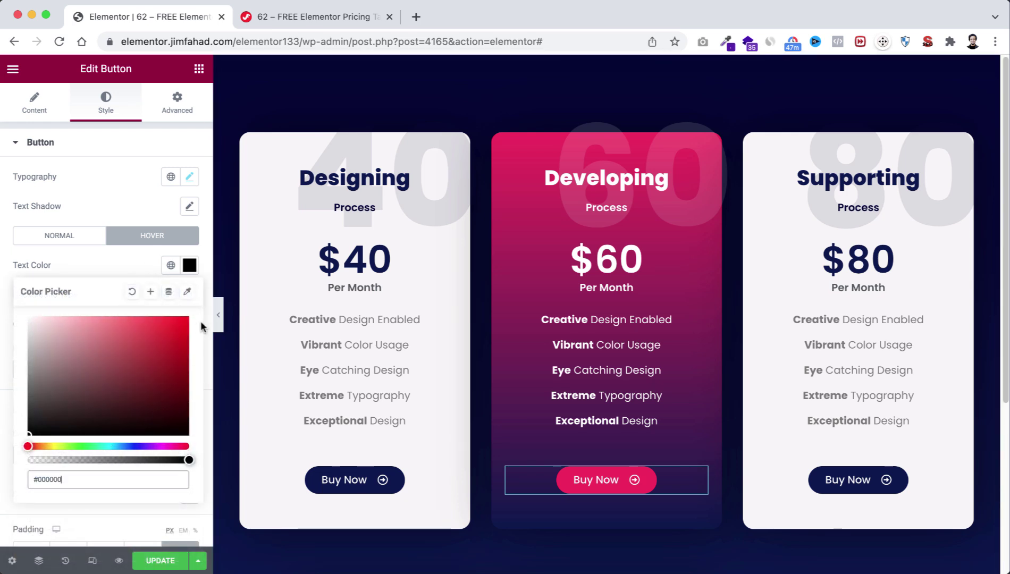
left_click(218, 315)
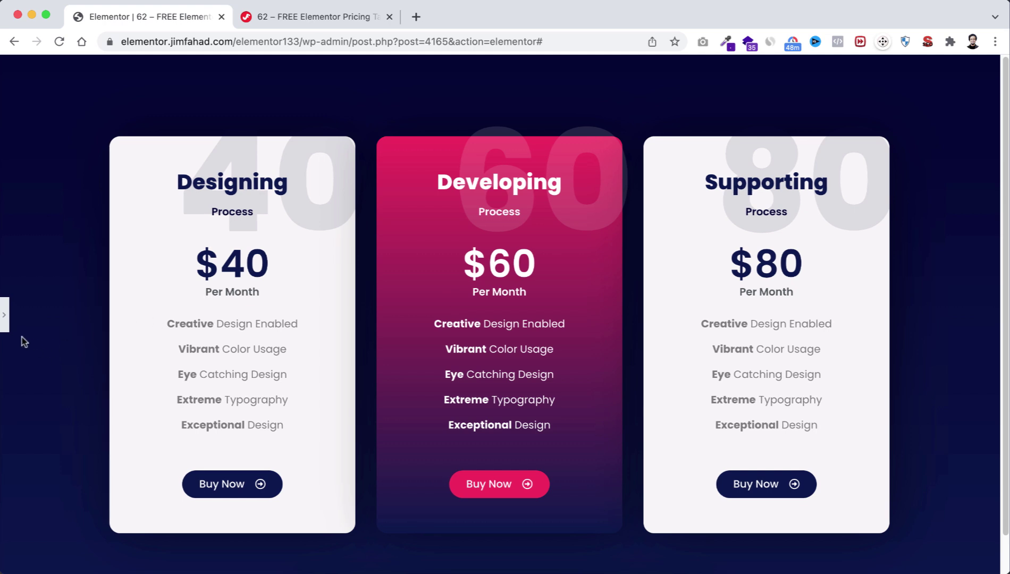
- In tablet view, set the Designing column's width to 100%
left_click(9, 326)
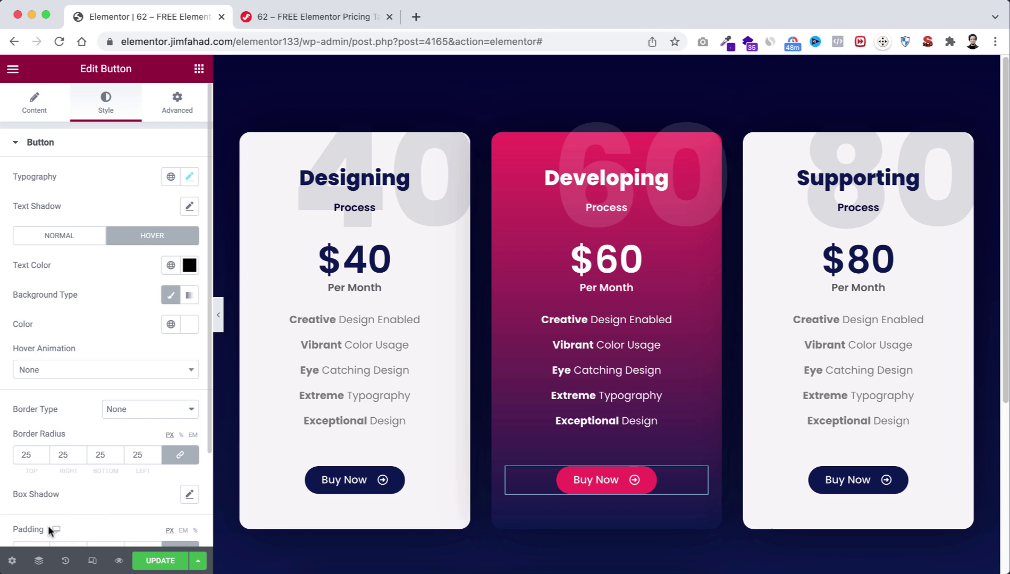
left_click(92, 561)
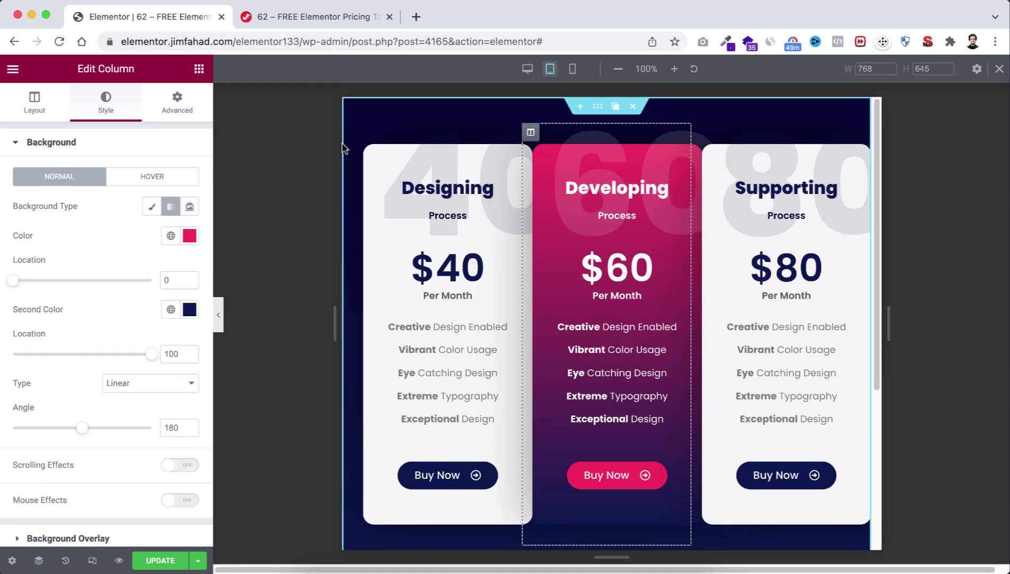
left_click(361, 133)
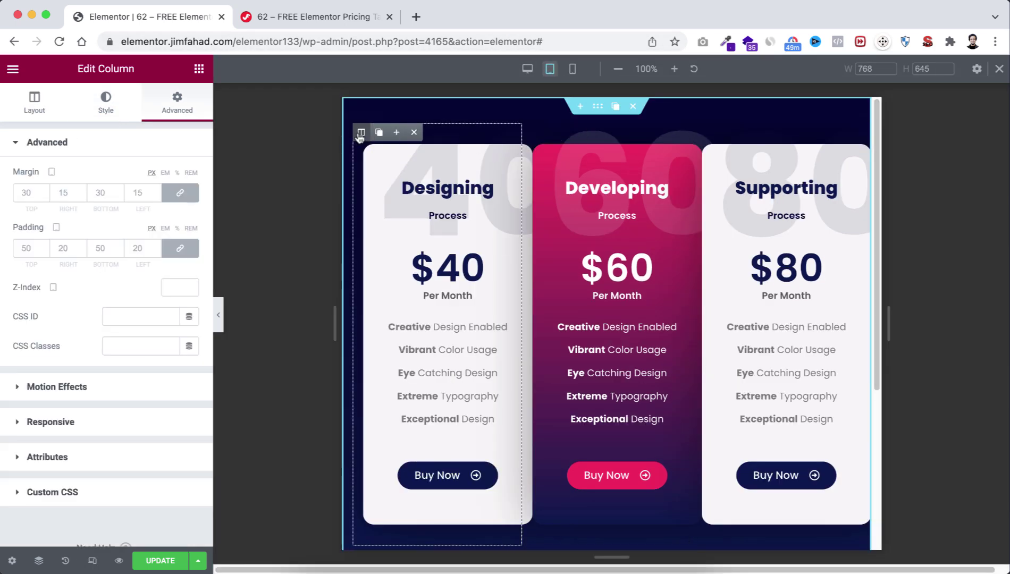
left_click(43, 111)
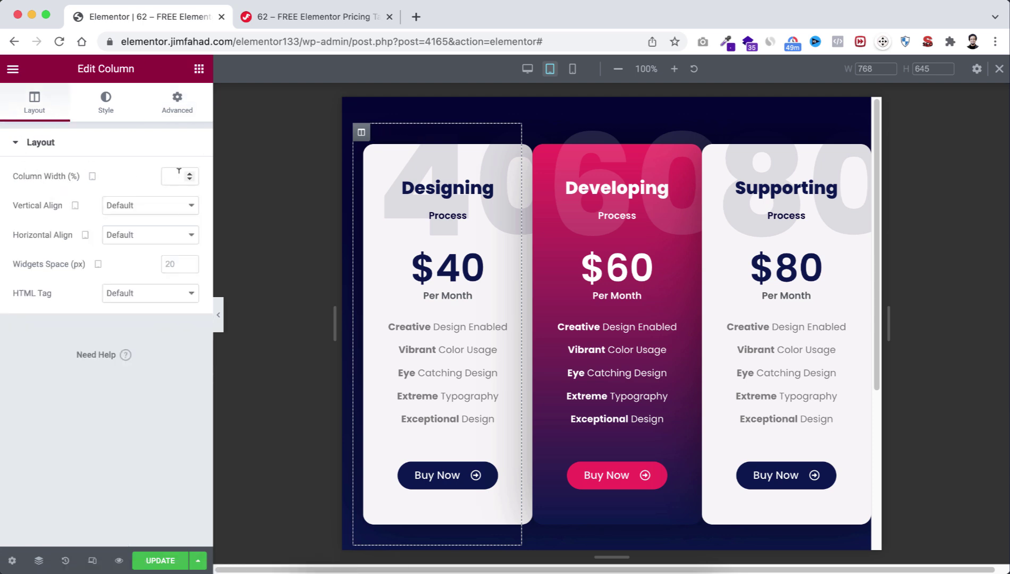
type("100")
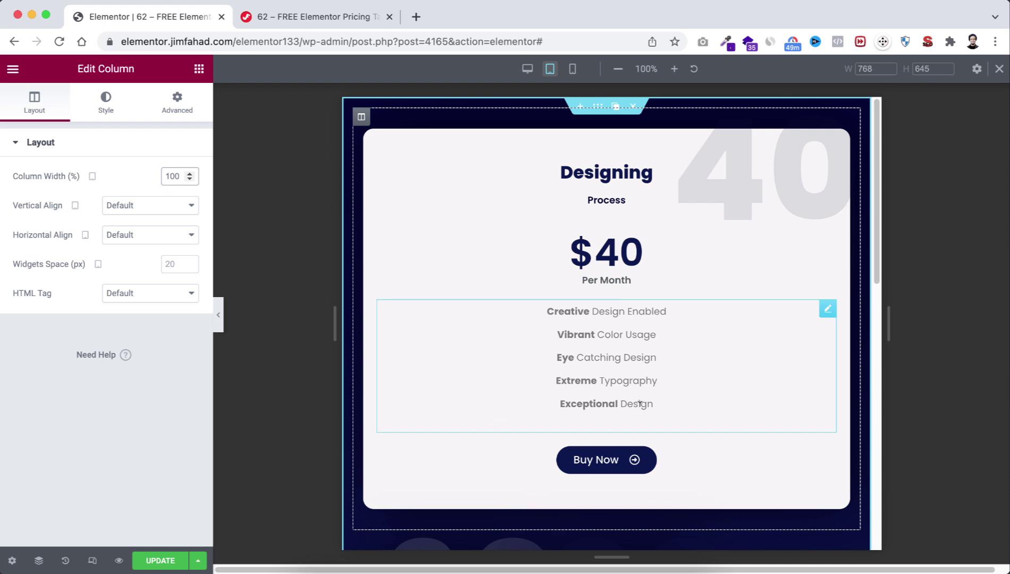
- Set the Developing and Supporting columns' tablet widths to 100%
scroll(642, 401, "down", 5)
left_click(106, 102)
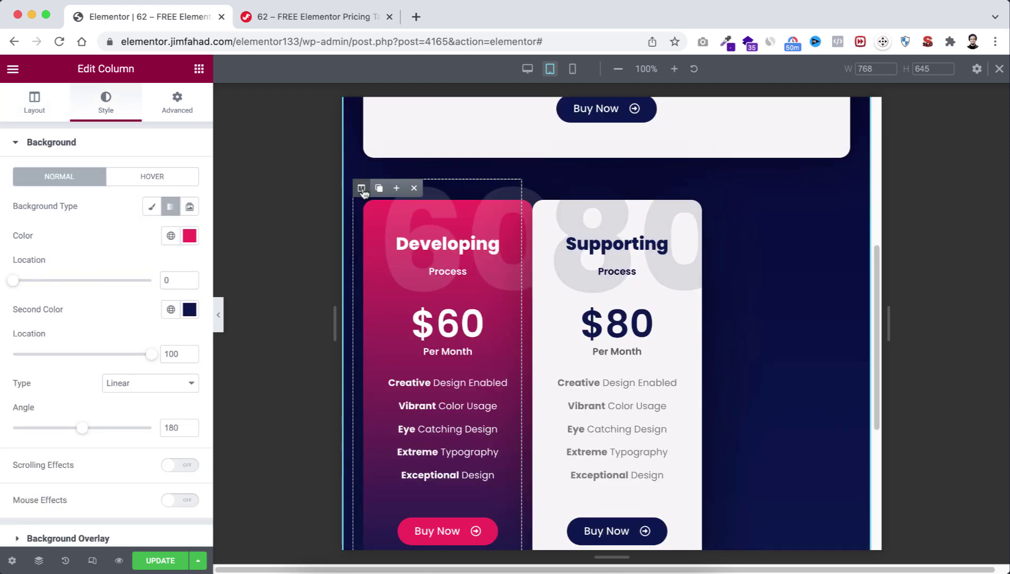
left_click(42, 98)
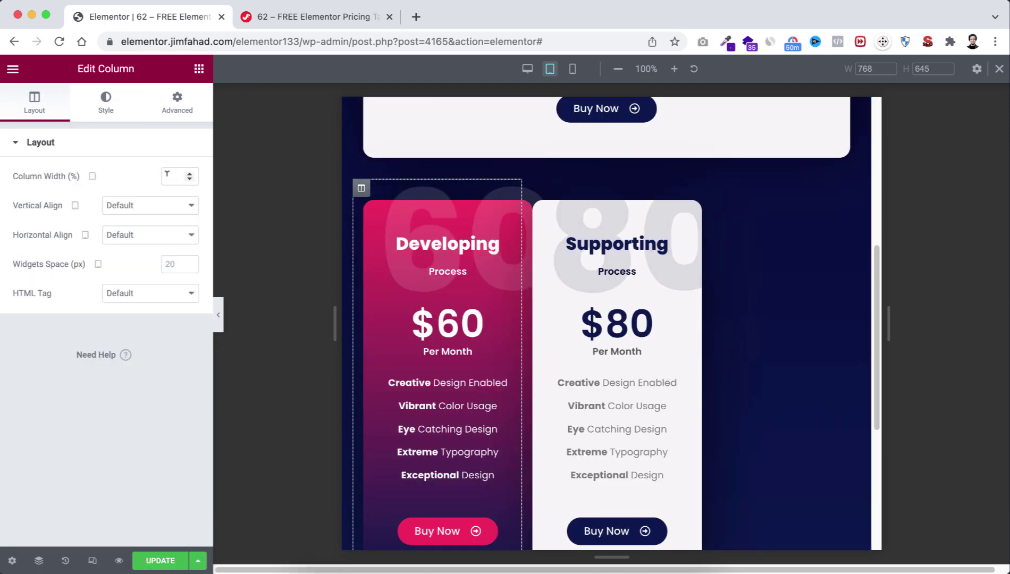
left_click(167, 175)
type("100")
scroll(438, 313, "down", 2)
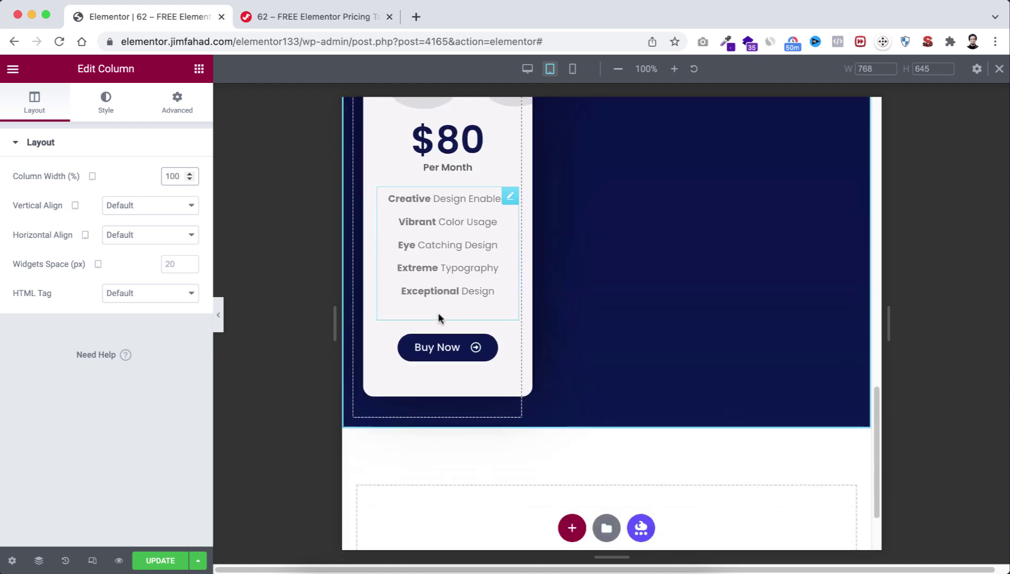
scroll(474, 492, "up", 4)
double_click(181, 176)
key("BackSpace")
type("1")
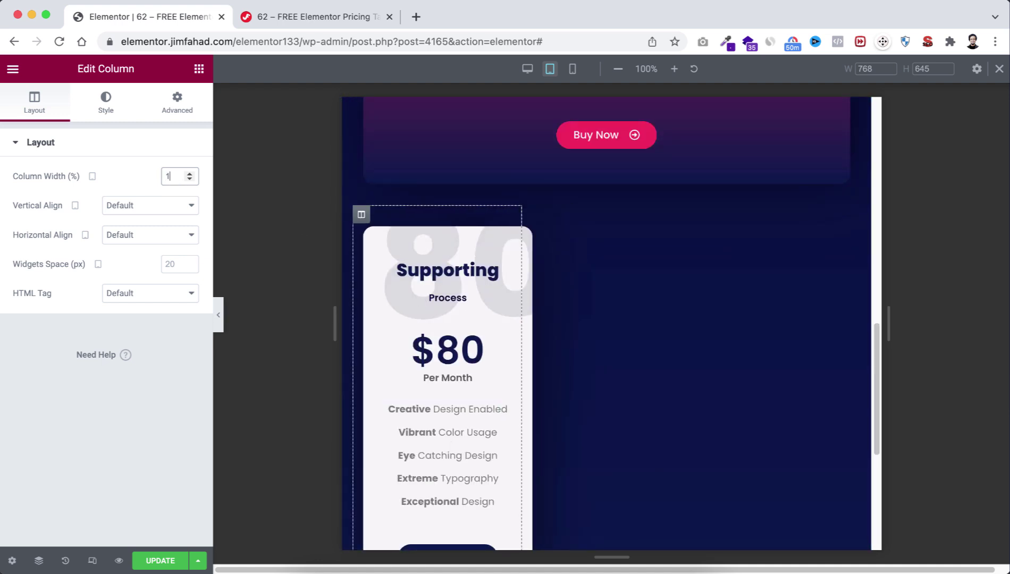
type("00")
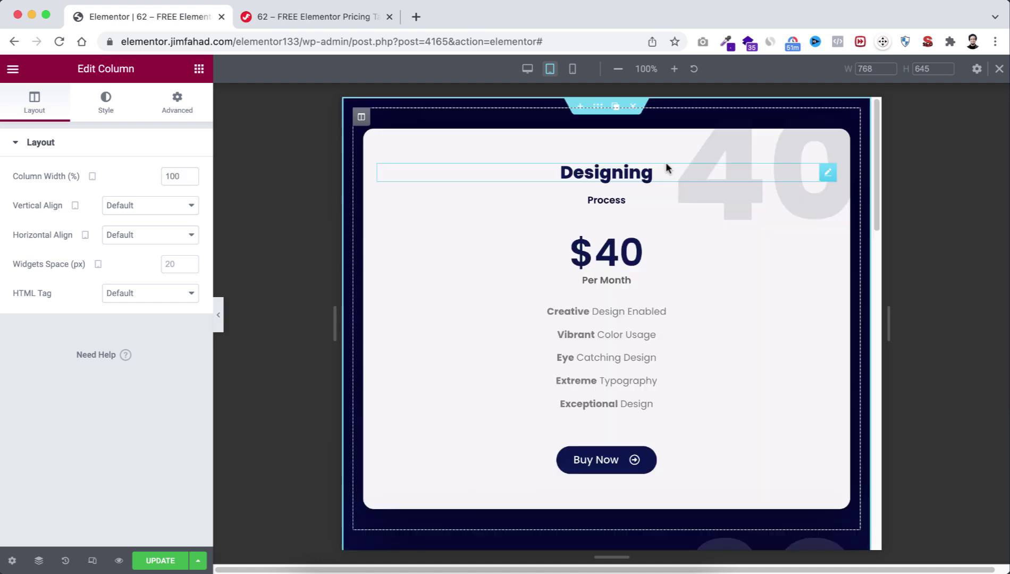
- Set the section's tablet padding to 5% top/bottom and 25% left/right
left_click(602, 107)
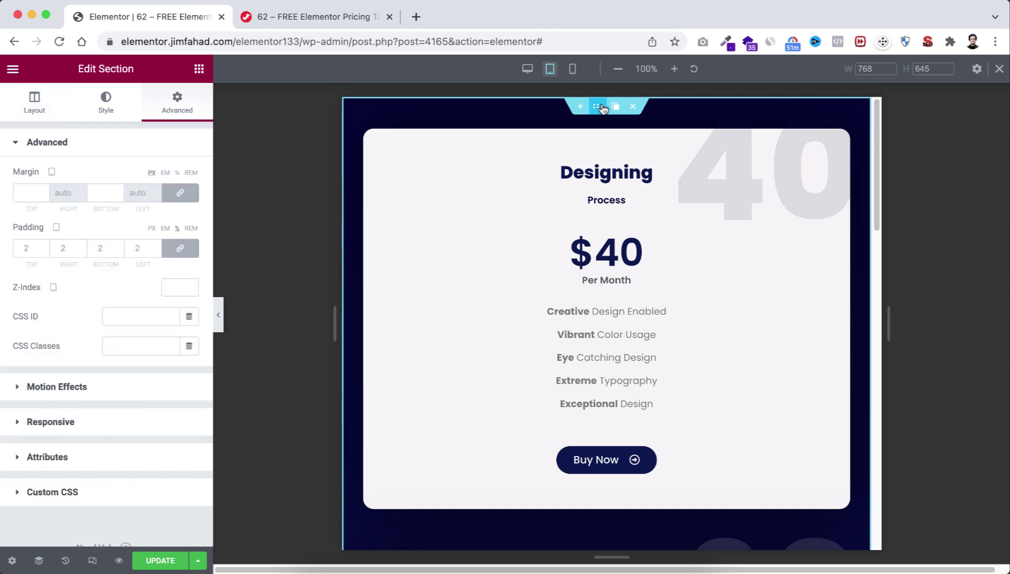
left_click(189, 254)
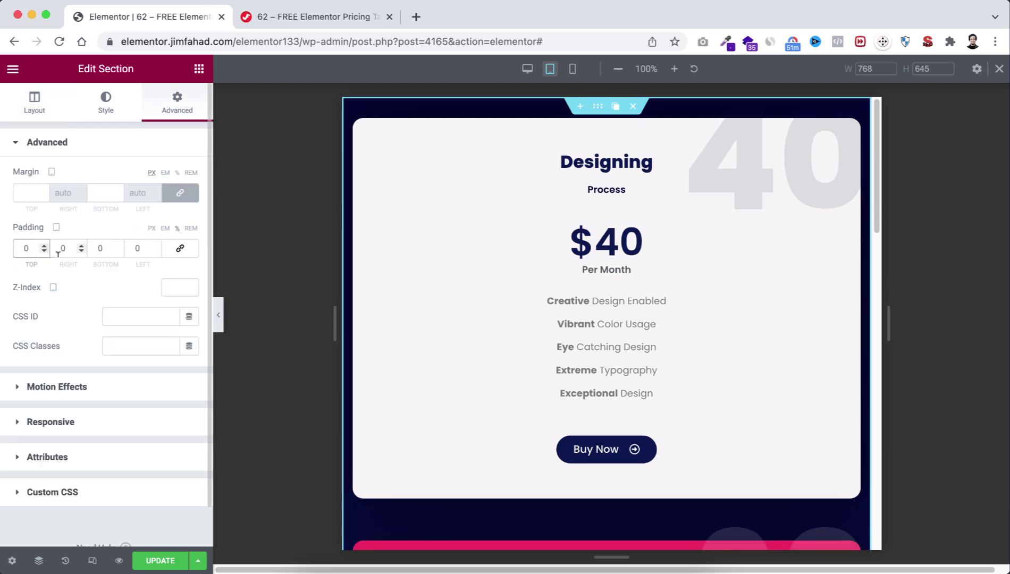
left_click(177, 229)
key("super+a")
type("5")
key("Tab")
type("25")
key("Tab")
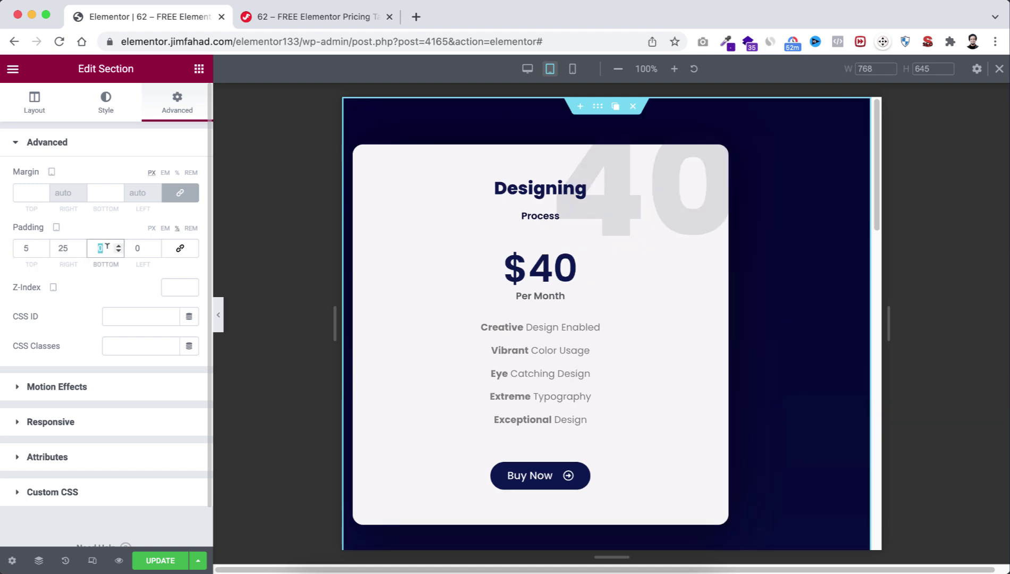
key("Tab")
type("25")
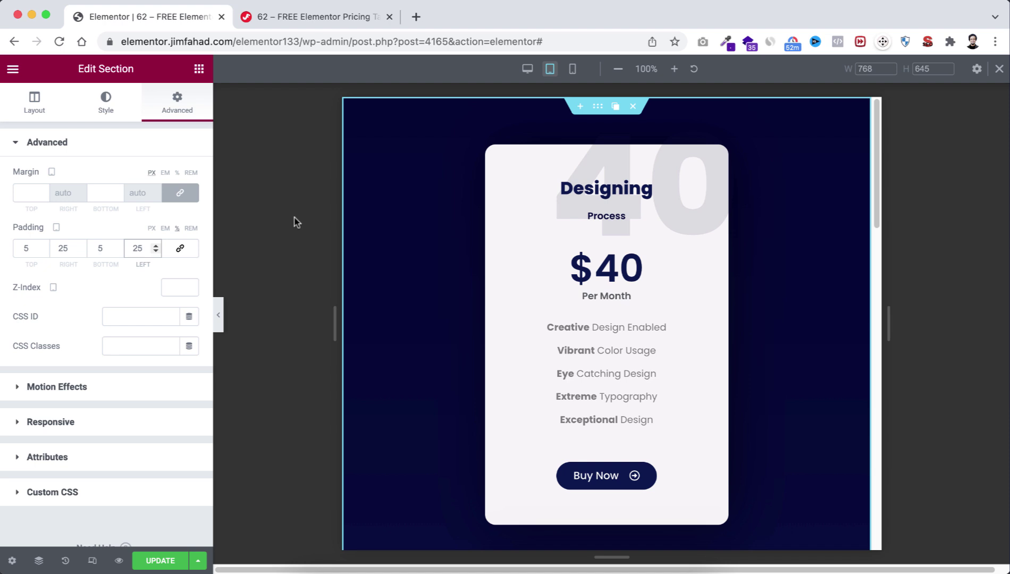
- Switch to mobile view and set the section's padding to 5 on every side
left_click(574, 70)
double_click(29, 248)
type("0")
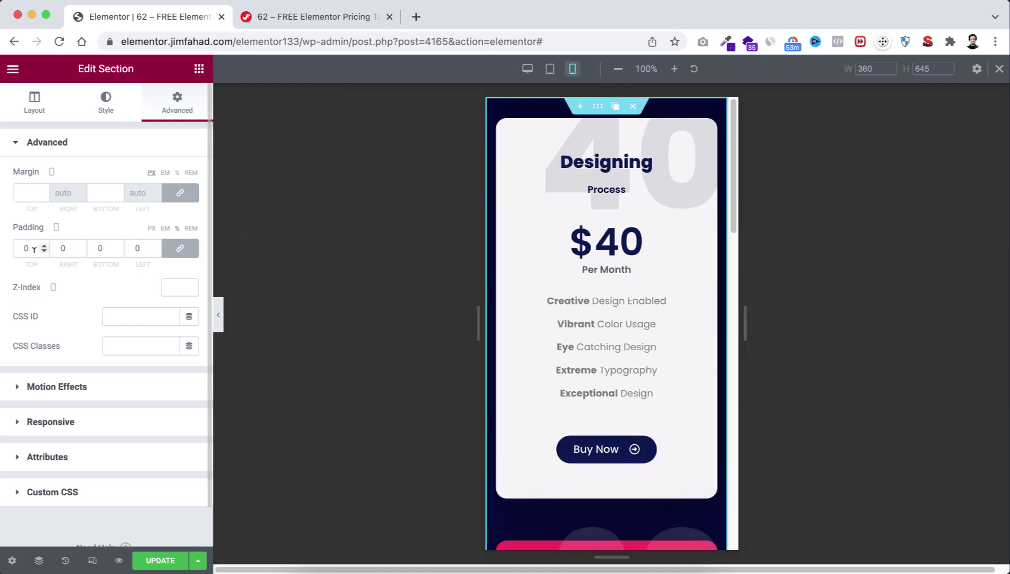
left_click(33, 249)
type("5")
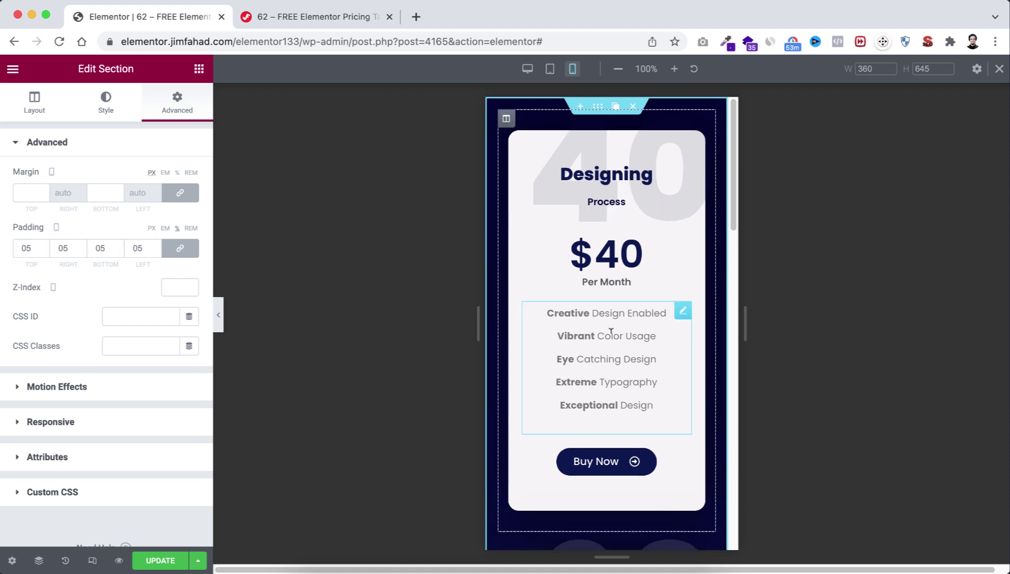
scroll(669, 383, "down", 15)
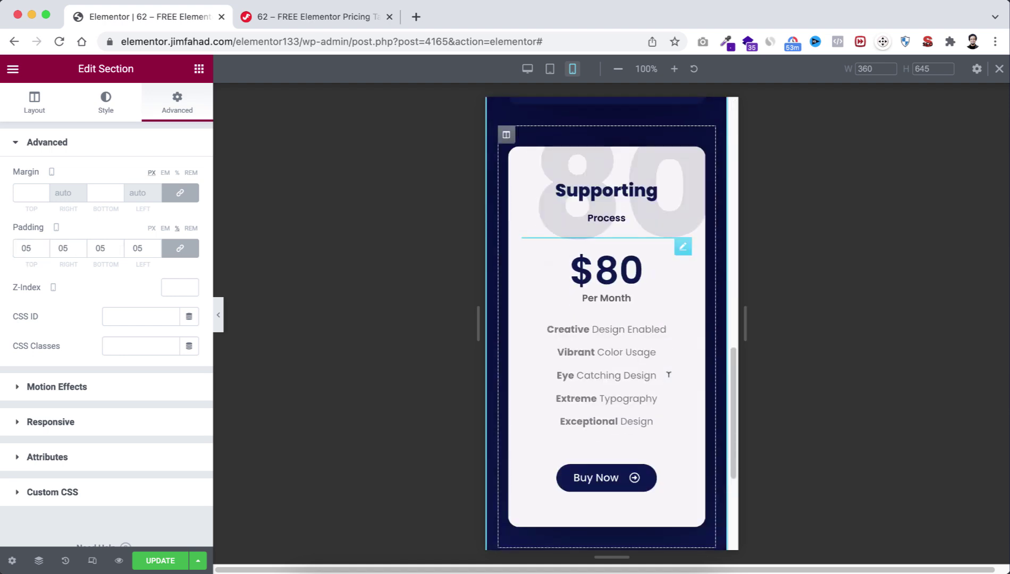
scroll(668, 376, "up", 15)
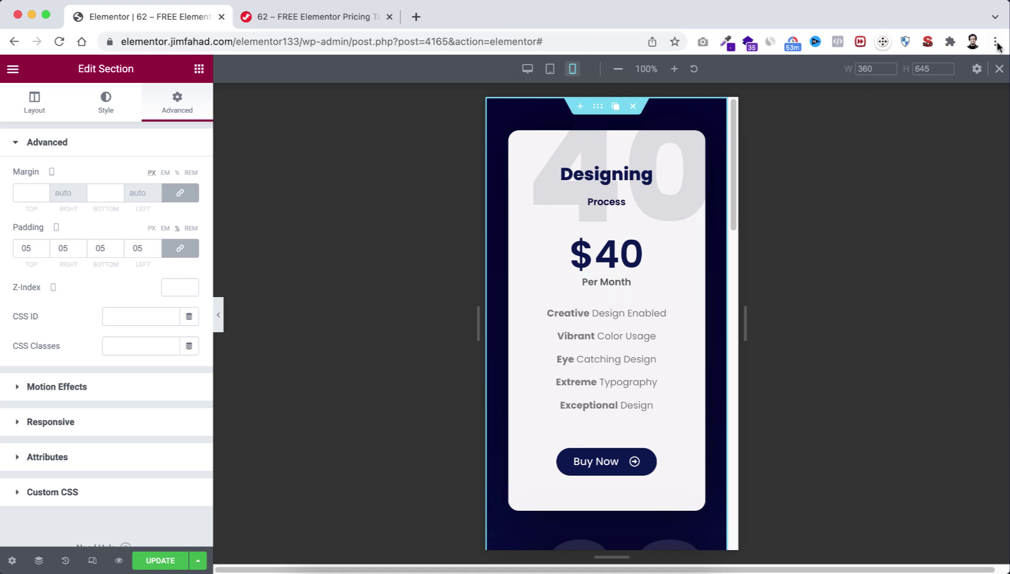
- Return to desktop view and save the page with Update
left_click(999, 69)
left_click(803, 155)
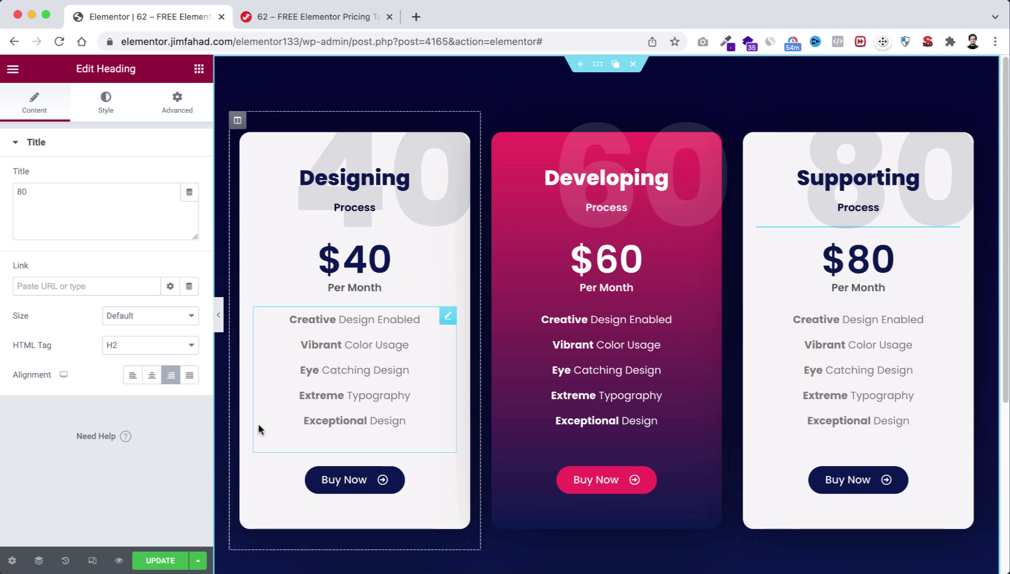
left_click(162, 559)
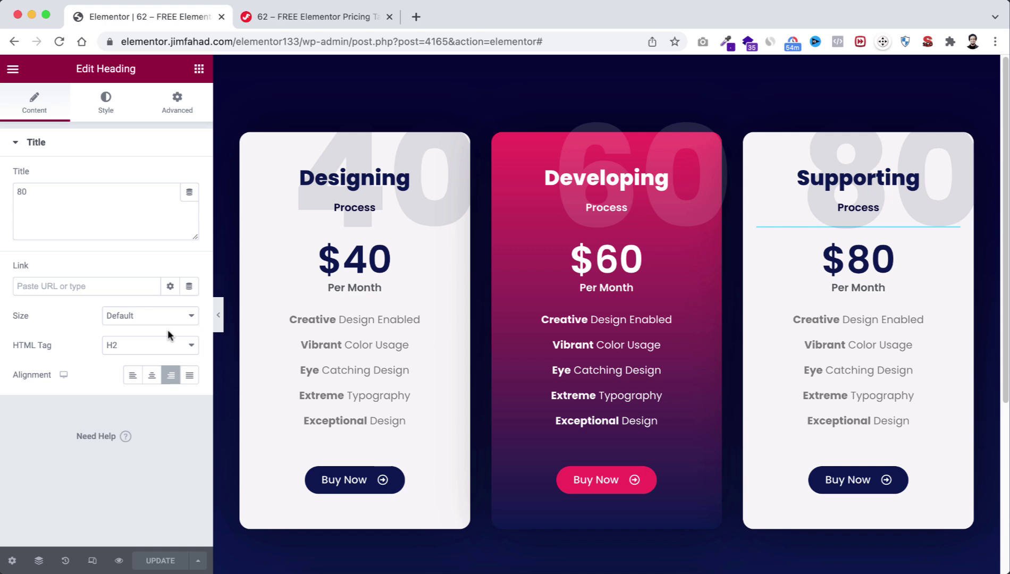